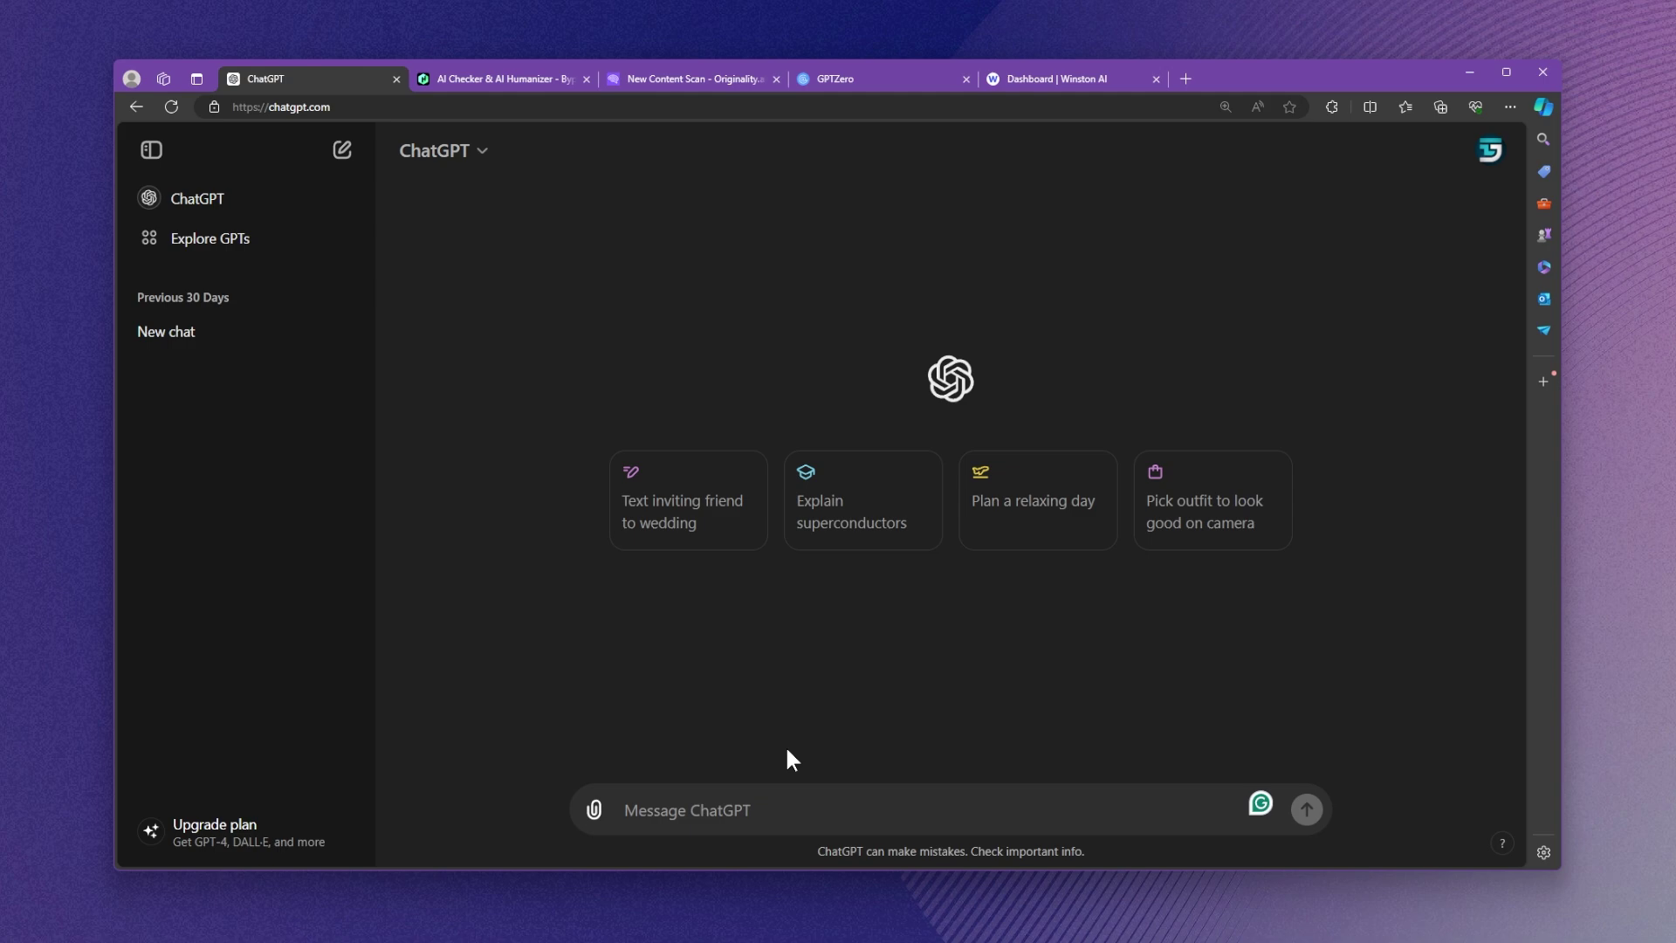
{"action": "type", "text": "Generate an article about Windows 11 24H2"}
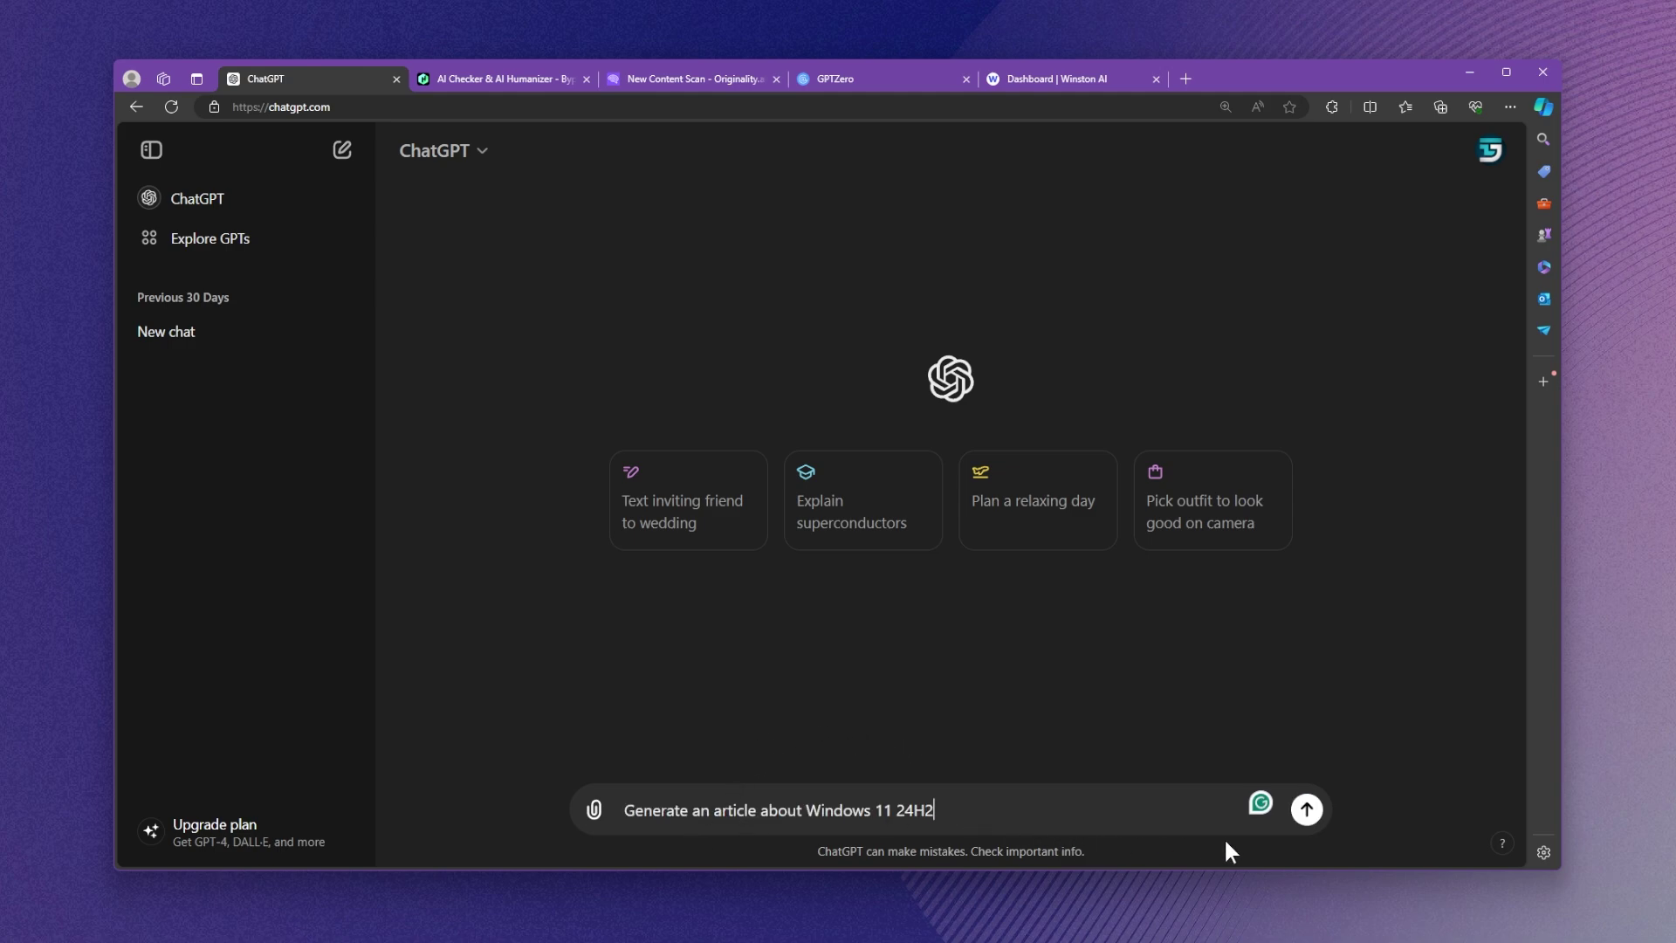
Request a Windows 11 24H2 article in ChatGPT, select its title and first two sections, and move to Originality.ai.
{"action": "left_click", "coordinate": [1306, 809]}
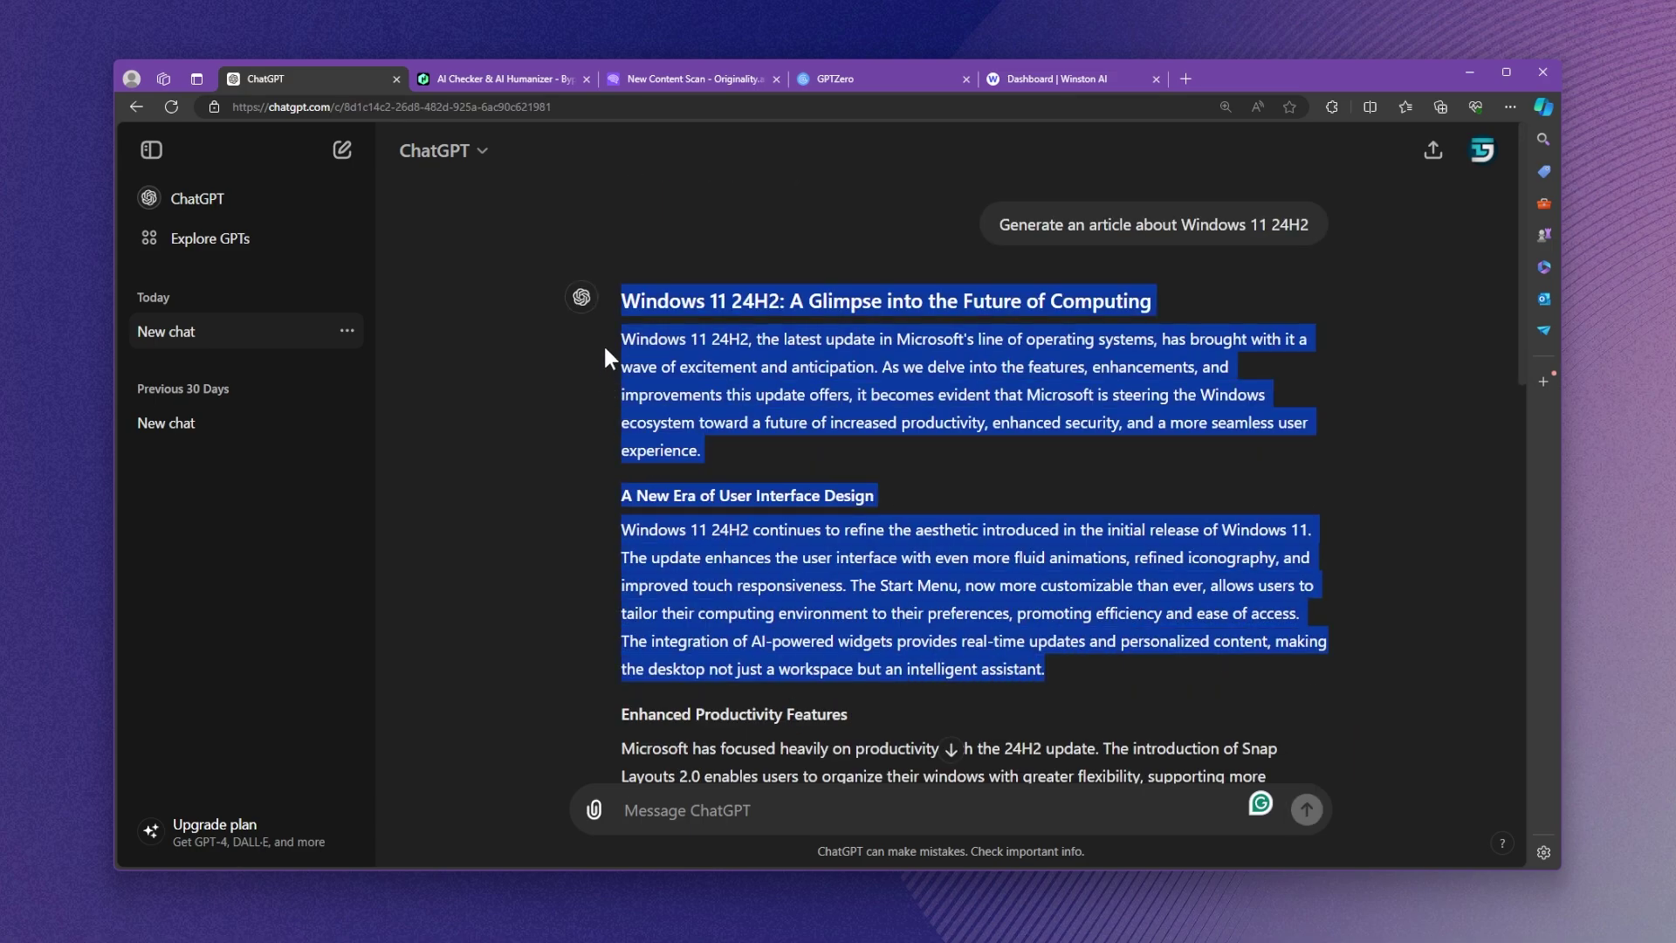
{"action": "left_click_drag", "start_coordinate": [645, 422], "coordinate": [617, 336]}
{"action": "key", "text": "ctrl+c"}
{"action": "left_click", "coordinate": [696, 82]}
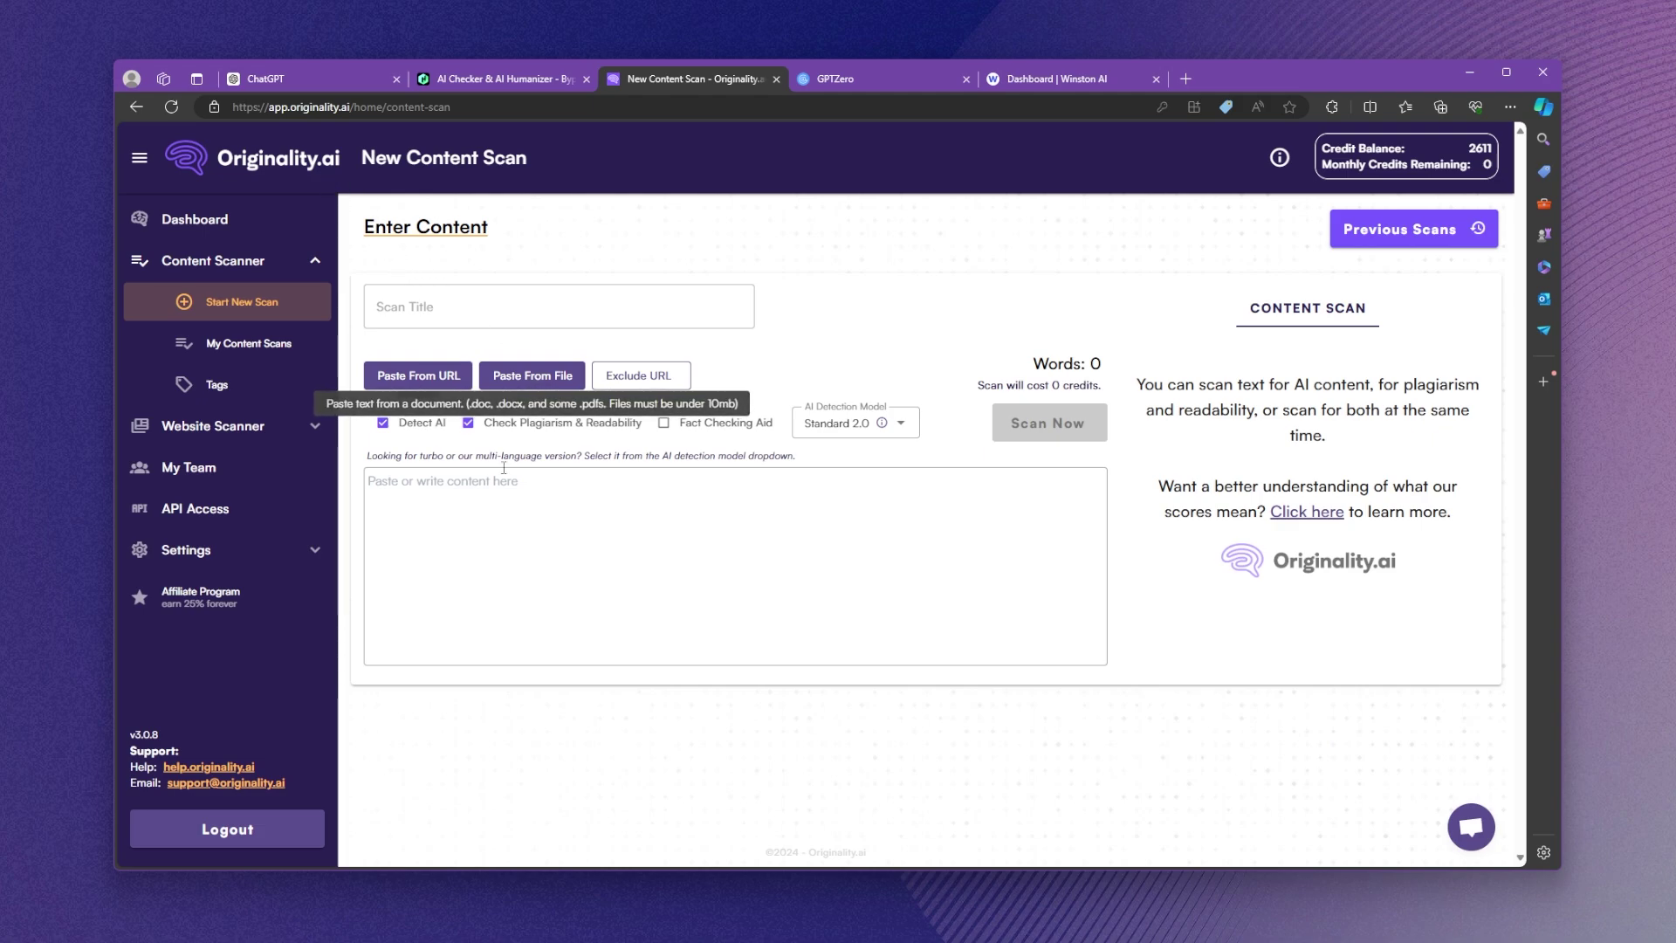
Paste the article paragraphs into Originality.ai and scan them, scoring 0% Original and 100% AI.
{"action": "left_click", "coordinate": [566, 550]}
{"action": "key", "text": "ctrl+v"}
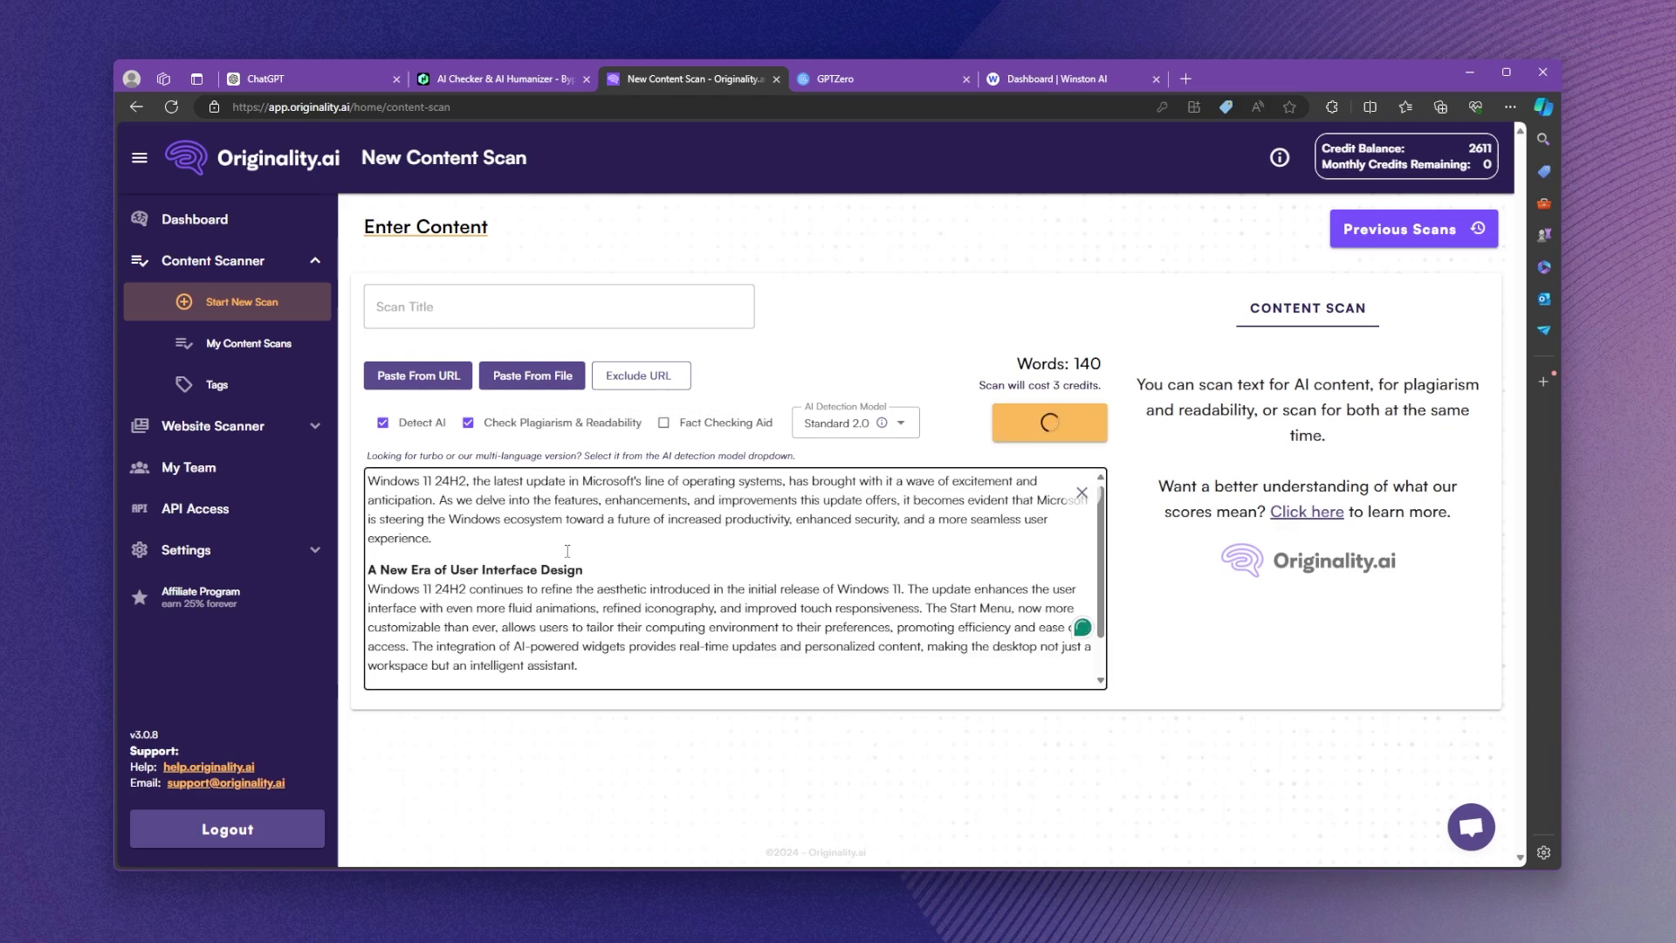
{"action": "left_click", "coordinate": [1043, 419]}
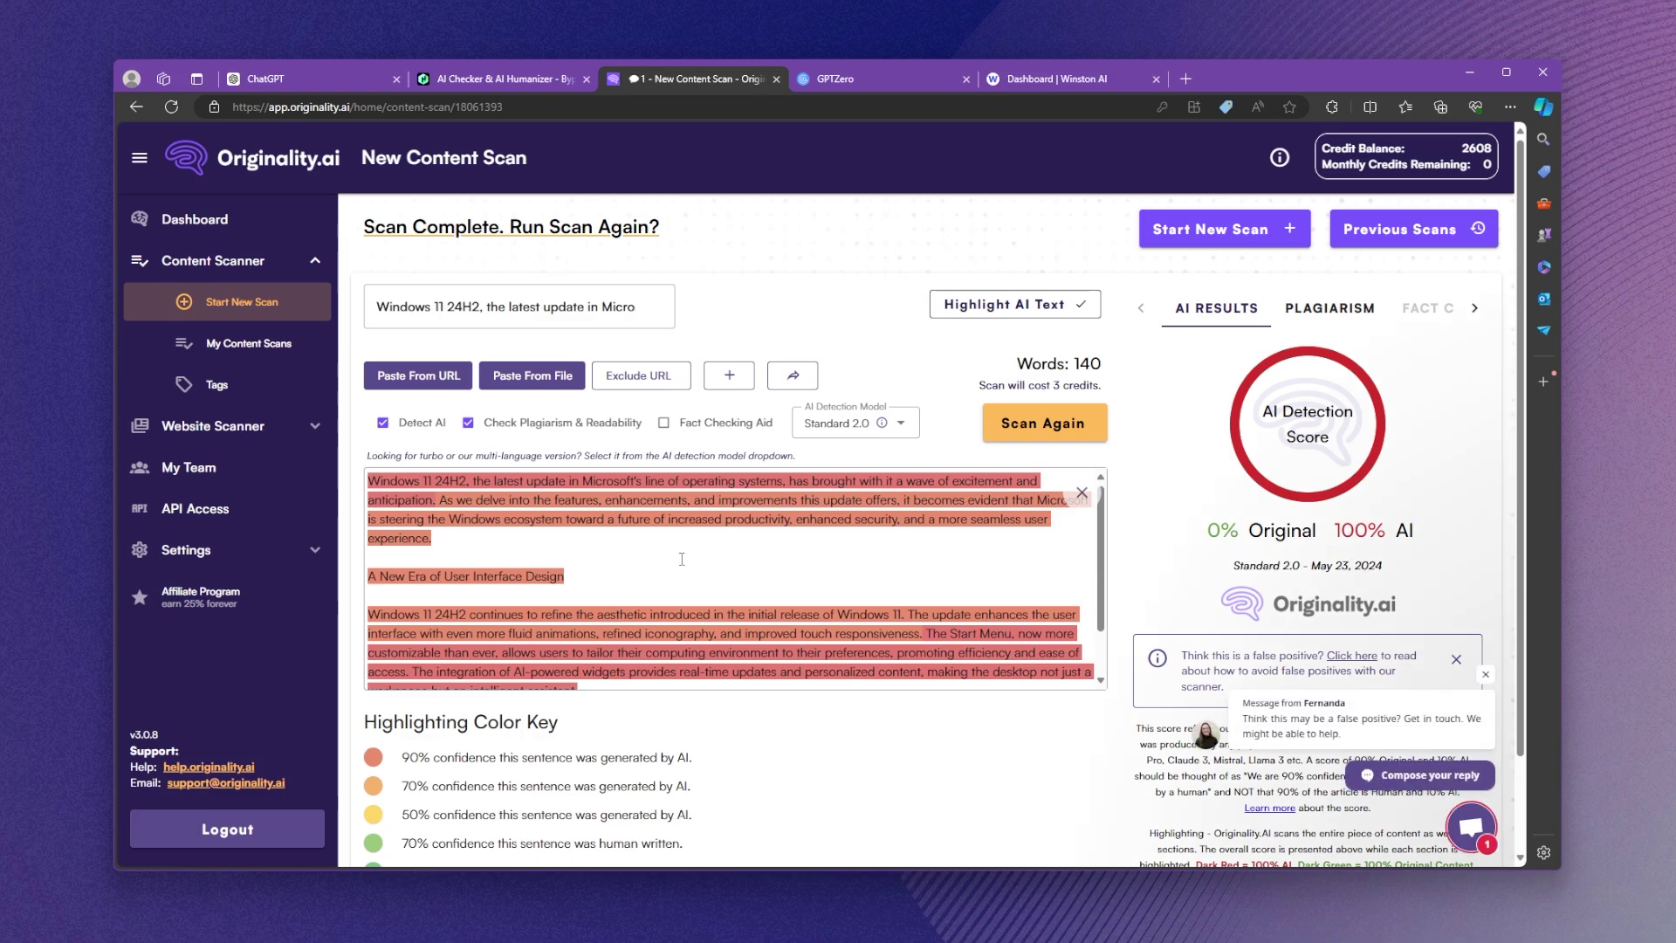
Run a new GPTZero text scan on the pasted article paragraphs.
{"action": "left_click", "coordinate": [907, 78]}
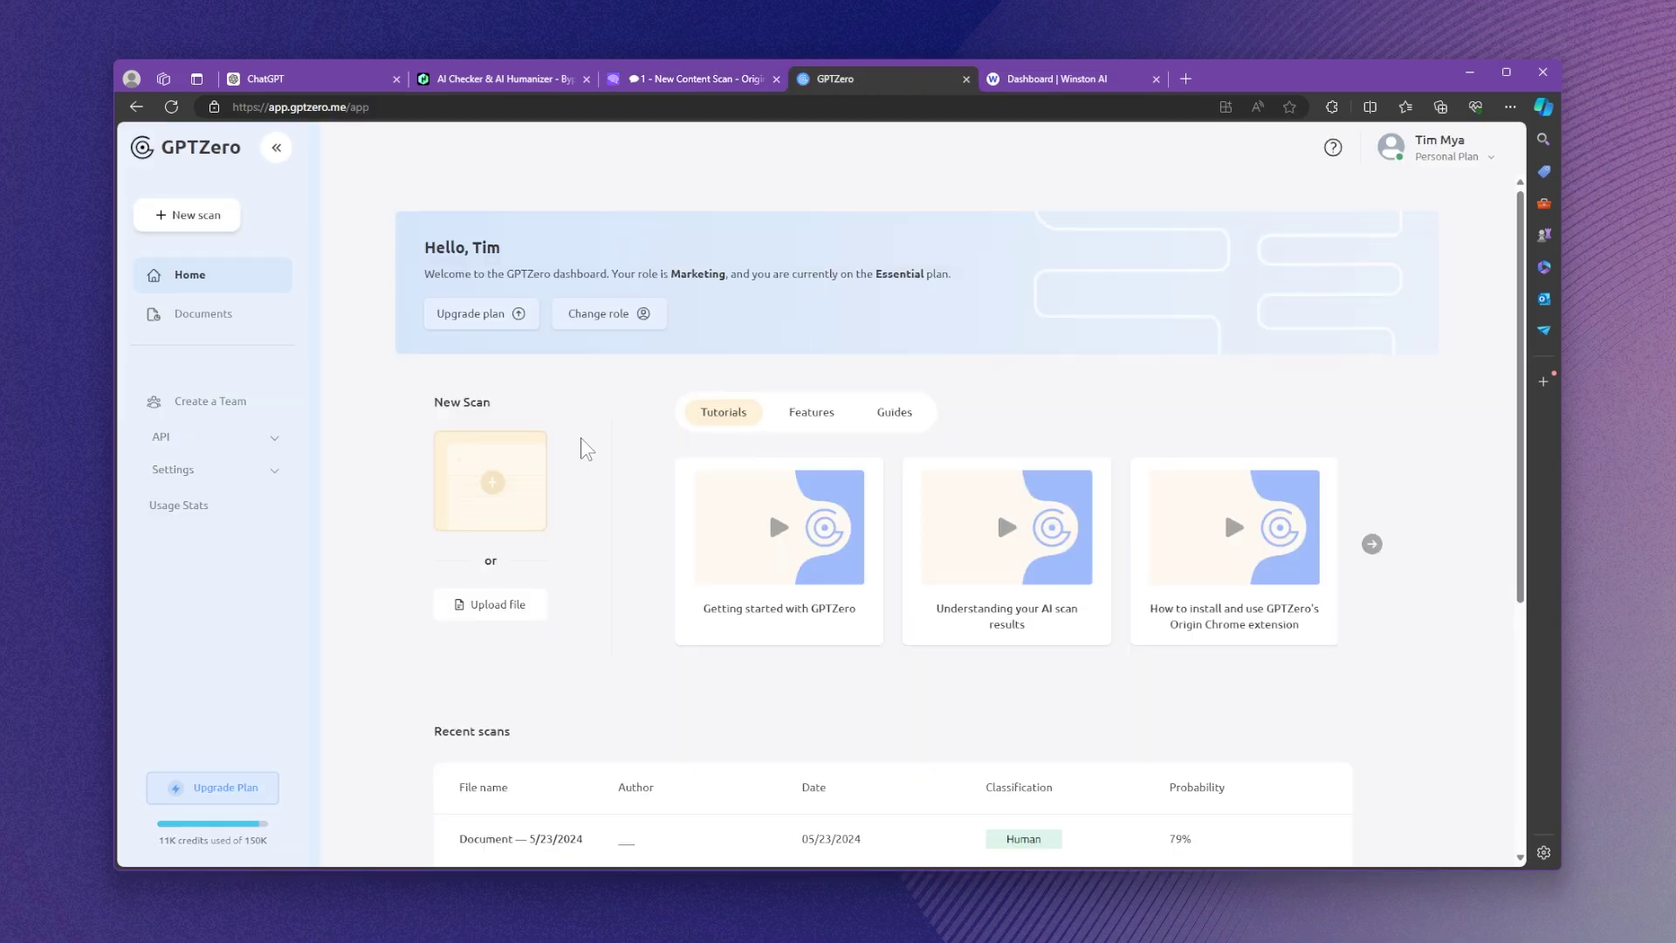
{"action": "left_click", "coordinate": [187, 215]}
{"action": "left_click", "coordinate": [610, 454]}
{"action": "key", "text": "ctrl+v"}
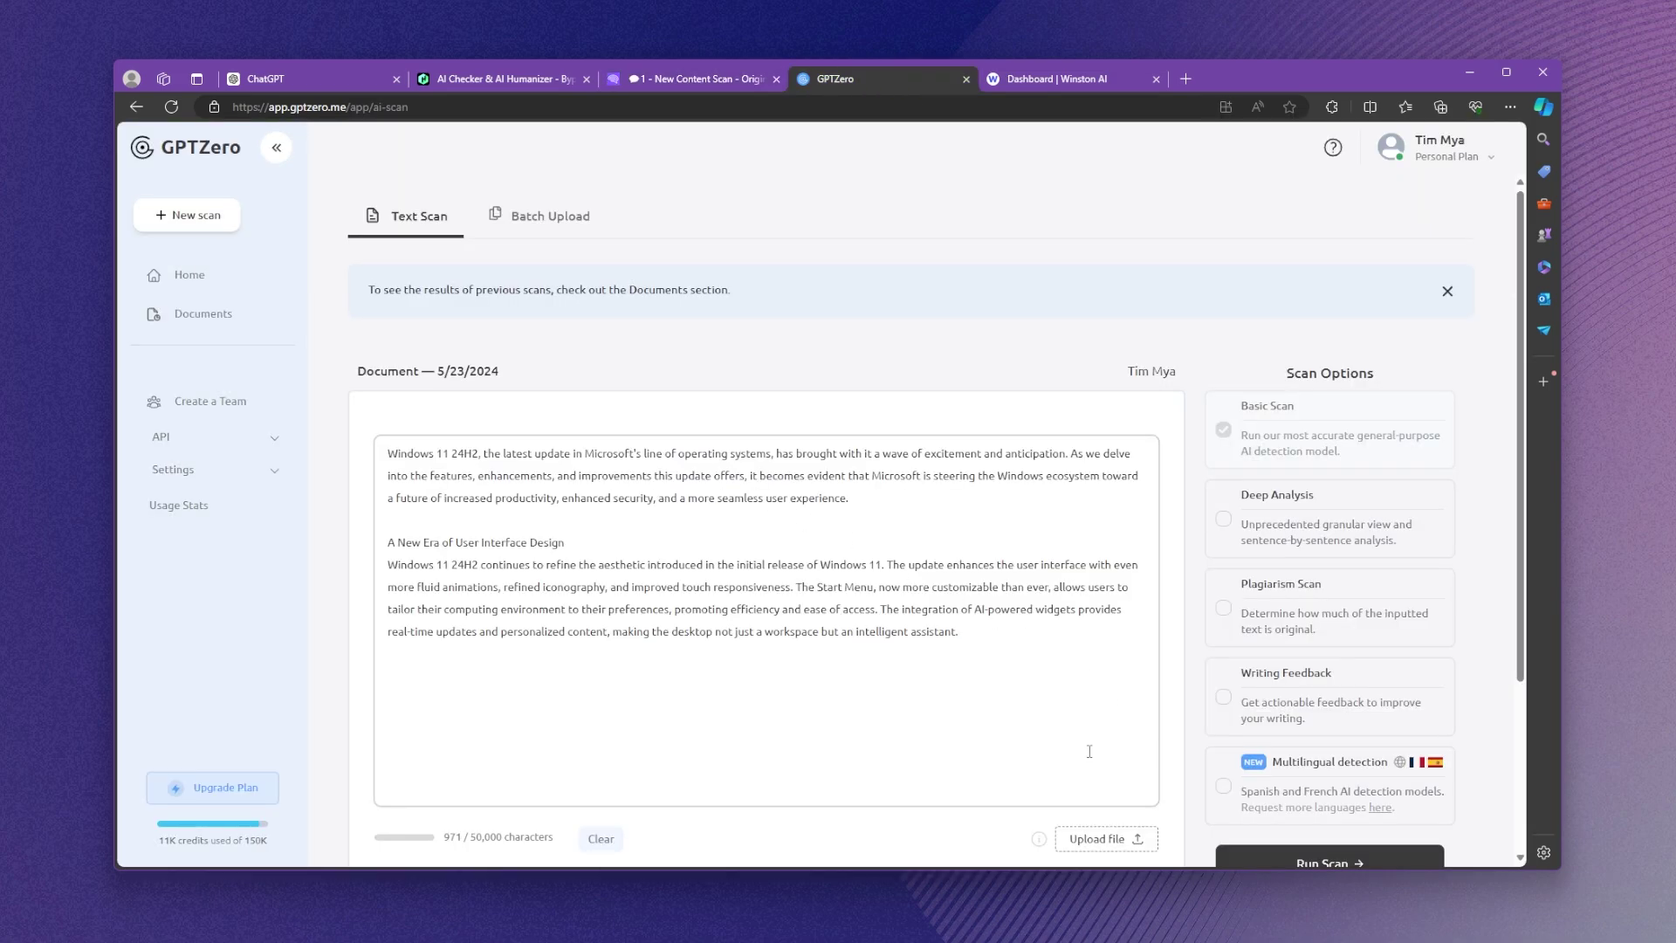
{"action": "left_click", "coordinate": [1322, 863]}
Highlight the newest scan's 100% AI probability, then move to Winston AI.
{"action": "left_click_drag", "start_coordinate": [1130, 522], "coordinate": [1204, 527]}
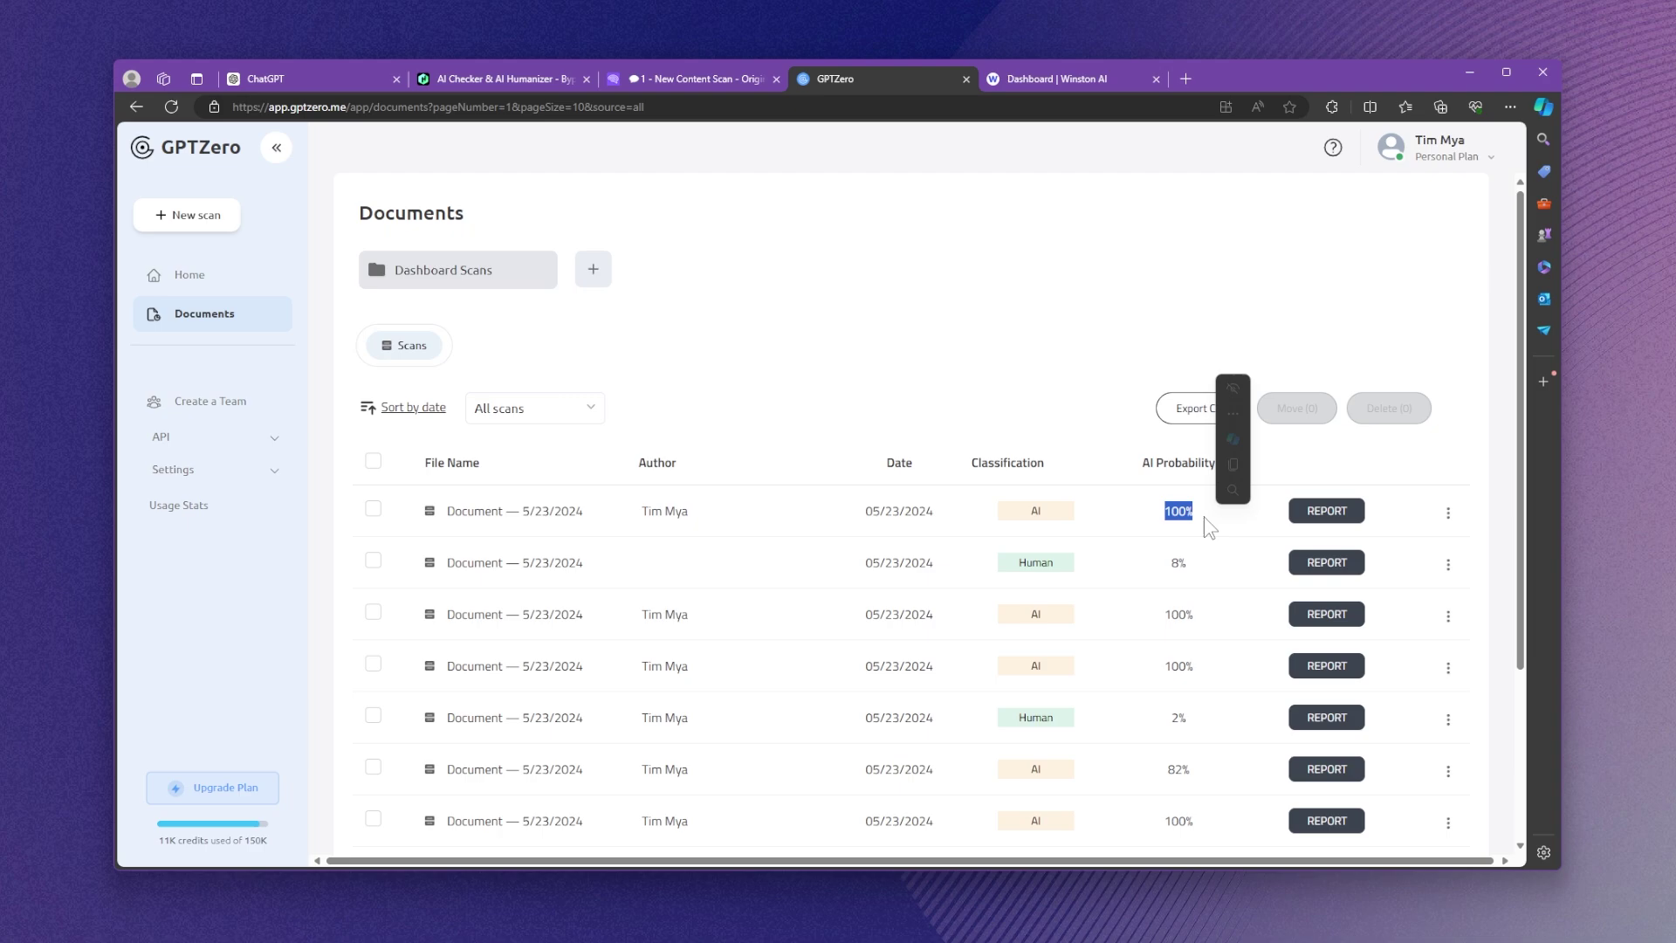
{"action": "left_click", "coordinate": [1205, 526]}
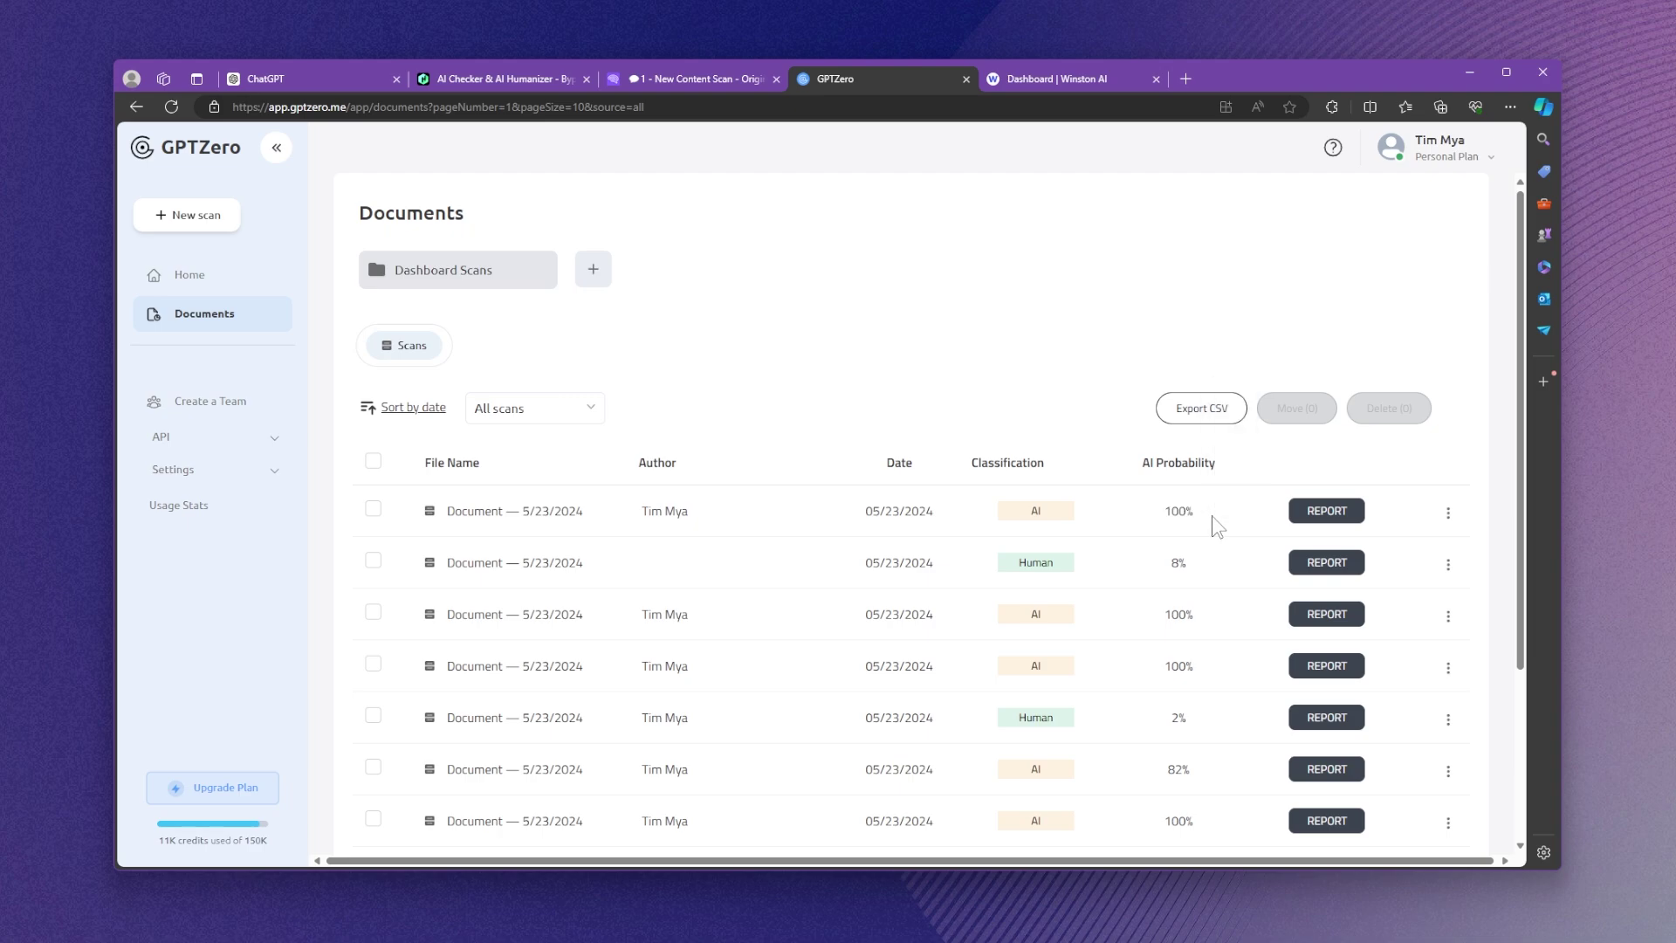
{"action": "left_click", "coordinate": [1047, 79]}
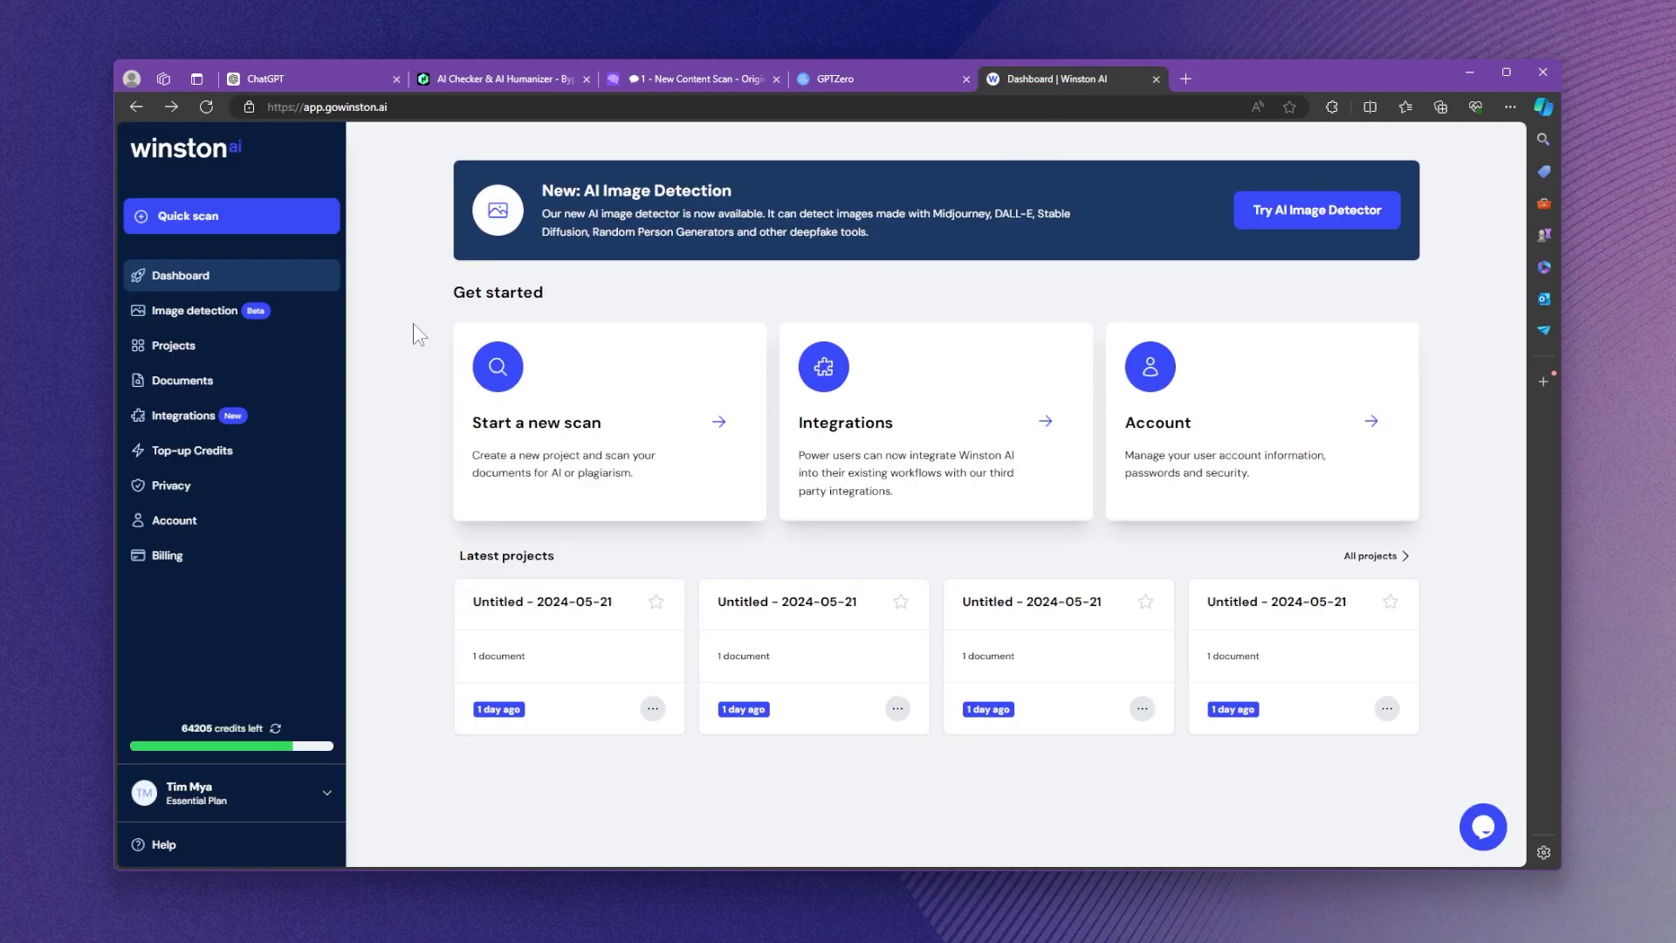
Scan the pasted article in a new Winston AI project, getting a 0% human score.
{"action": "left_click", "coordinate": [658, 492]}
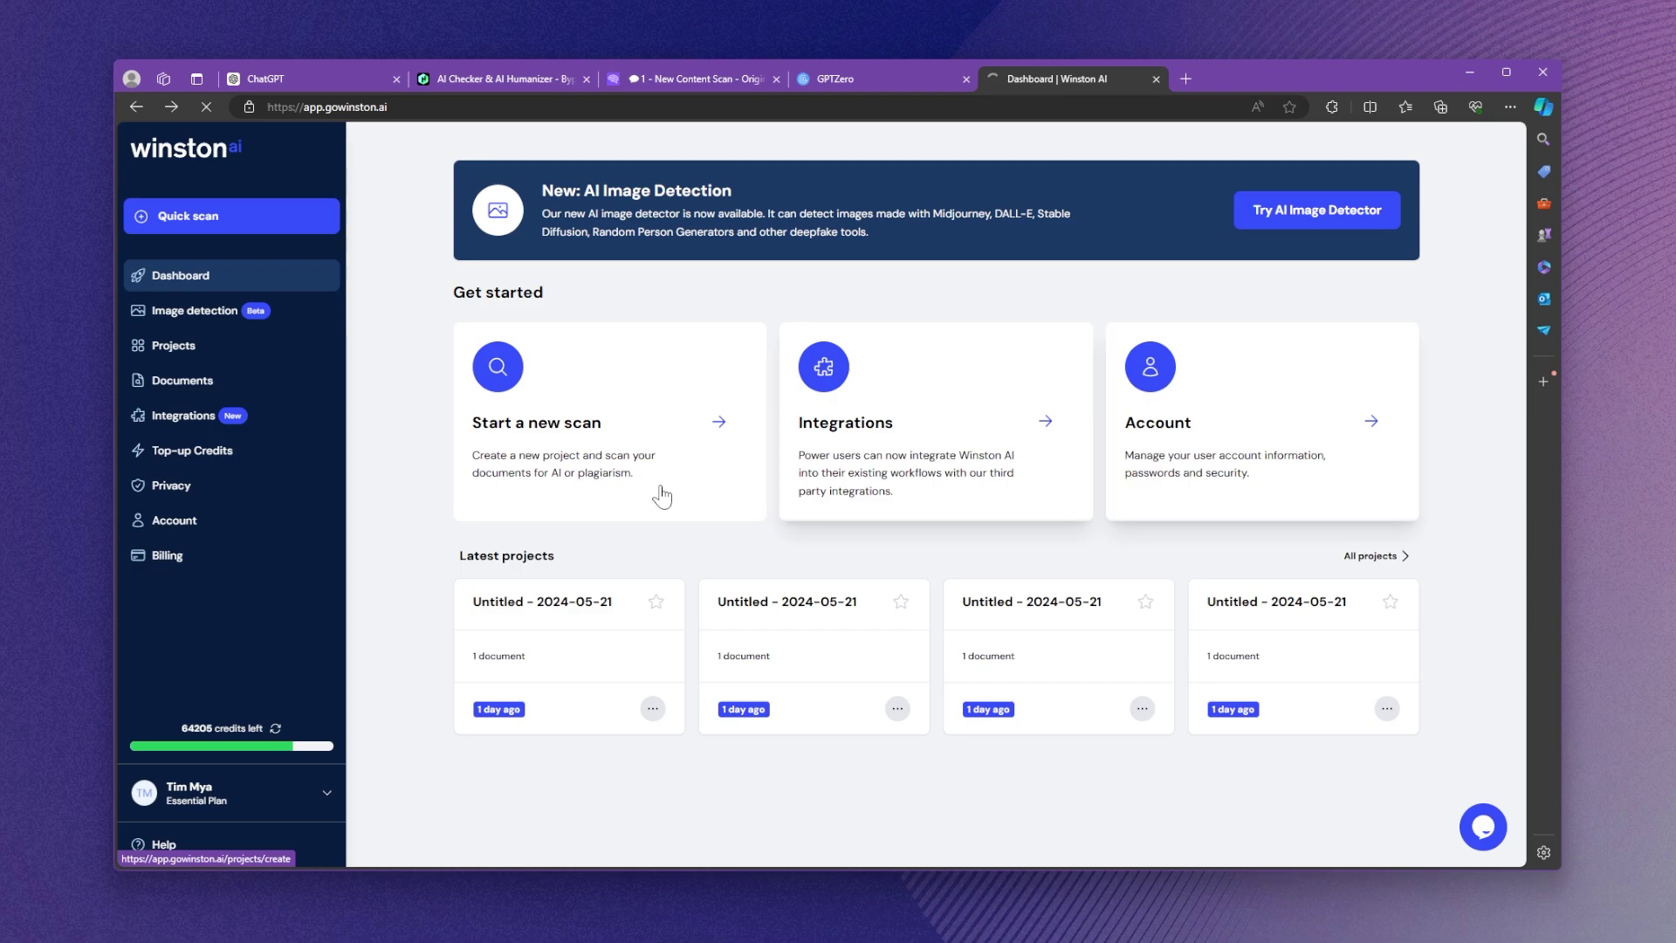
{"action": "left_click", "coordinate": [1447, 661]}
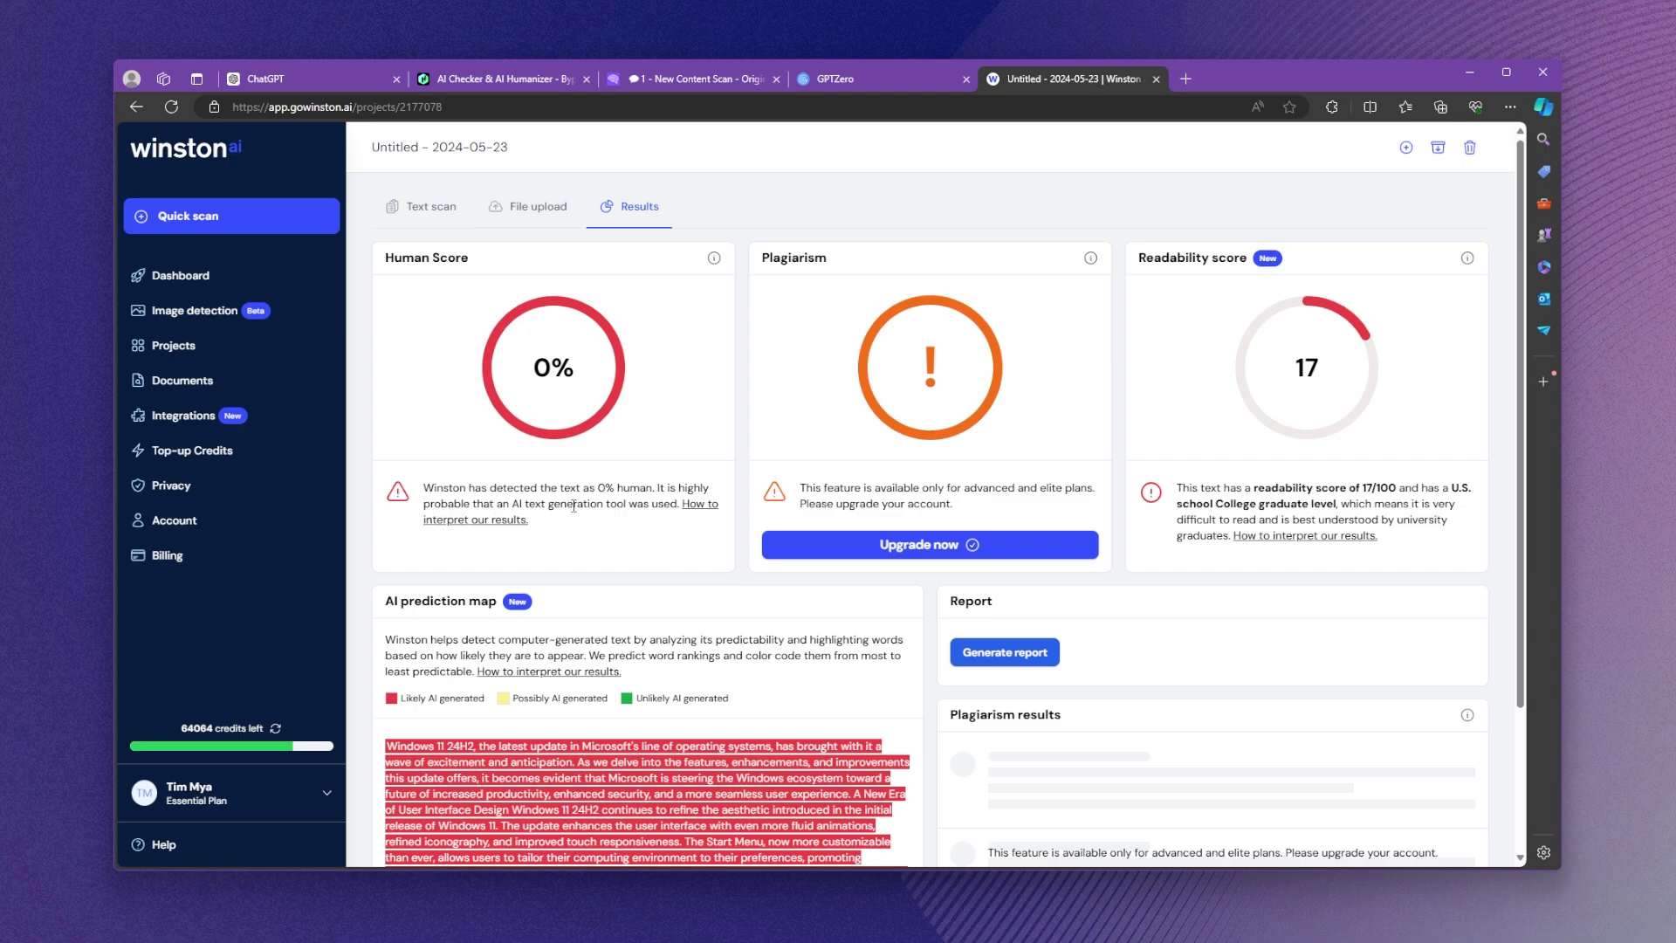
{"action": "scroll", "coordinate": [665, 562], "scroll_direction": "down", "scroll_amount": 2}
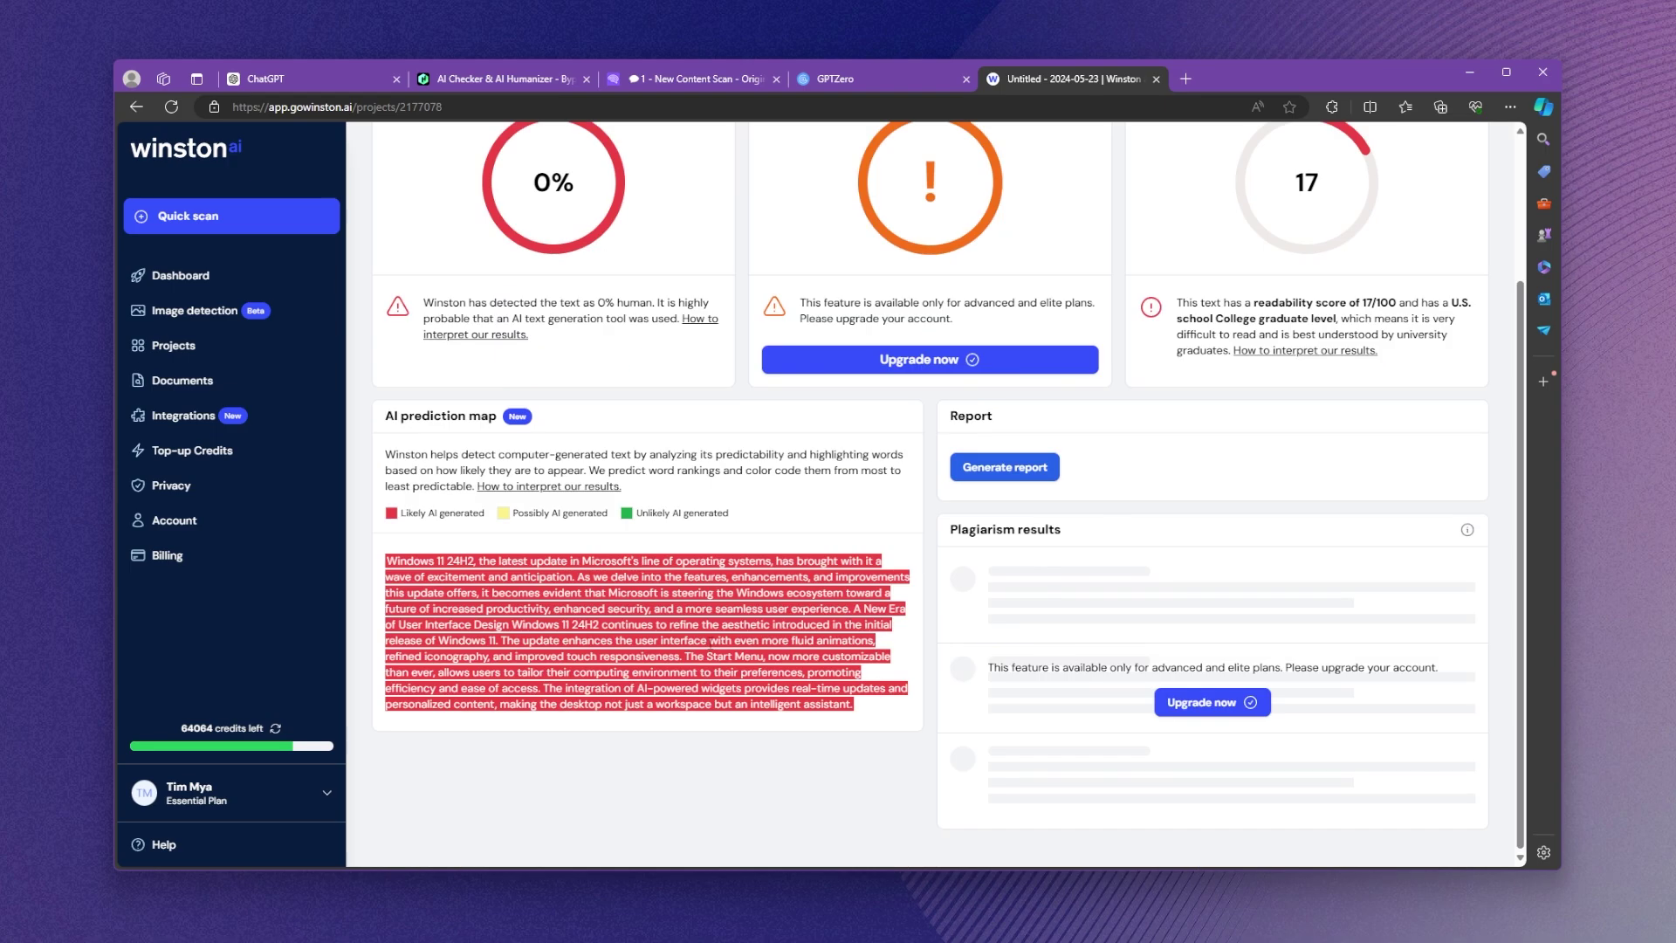
{"action": "scroll", "coordinate": [655, 570], "scroll_direction": "up", "scroll_amount": 2}
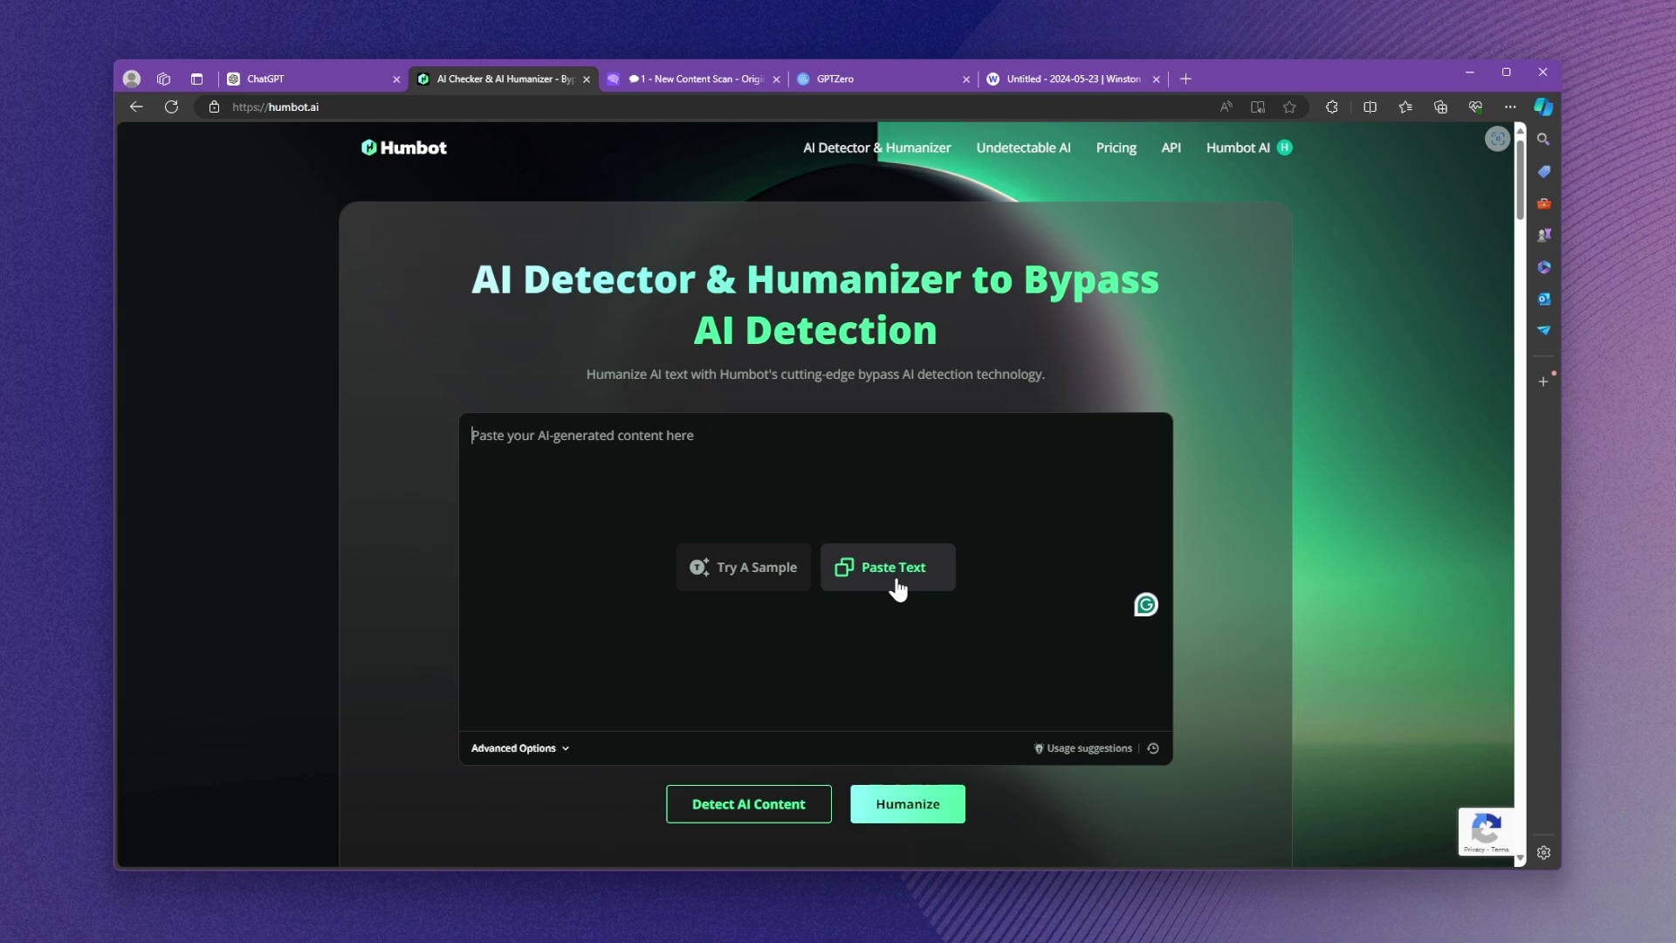
{"action": "left_click", "coordinate": [519, 748]}
{"action": "scroll", "coordinate": [589, 681], "scroll_direction": "down", "scroll_amount": 1}
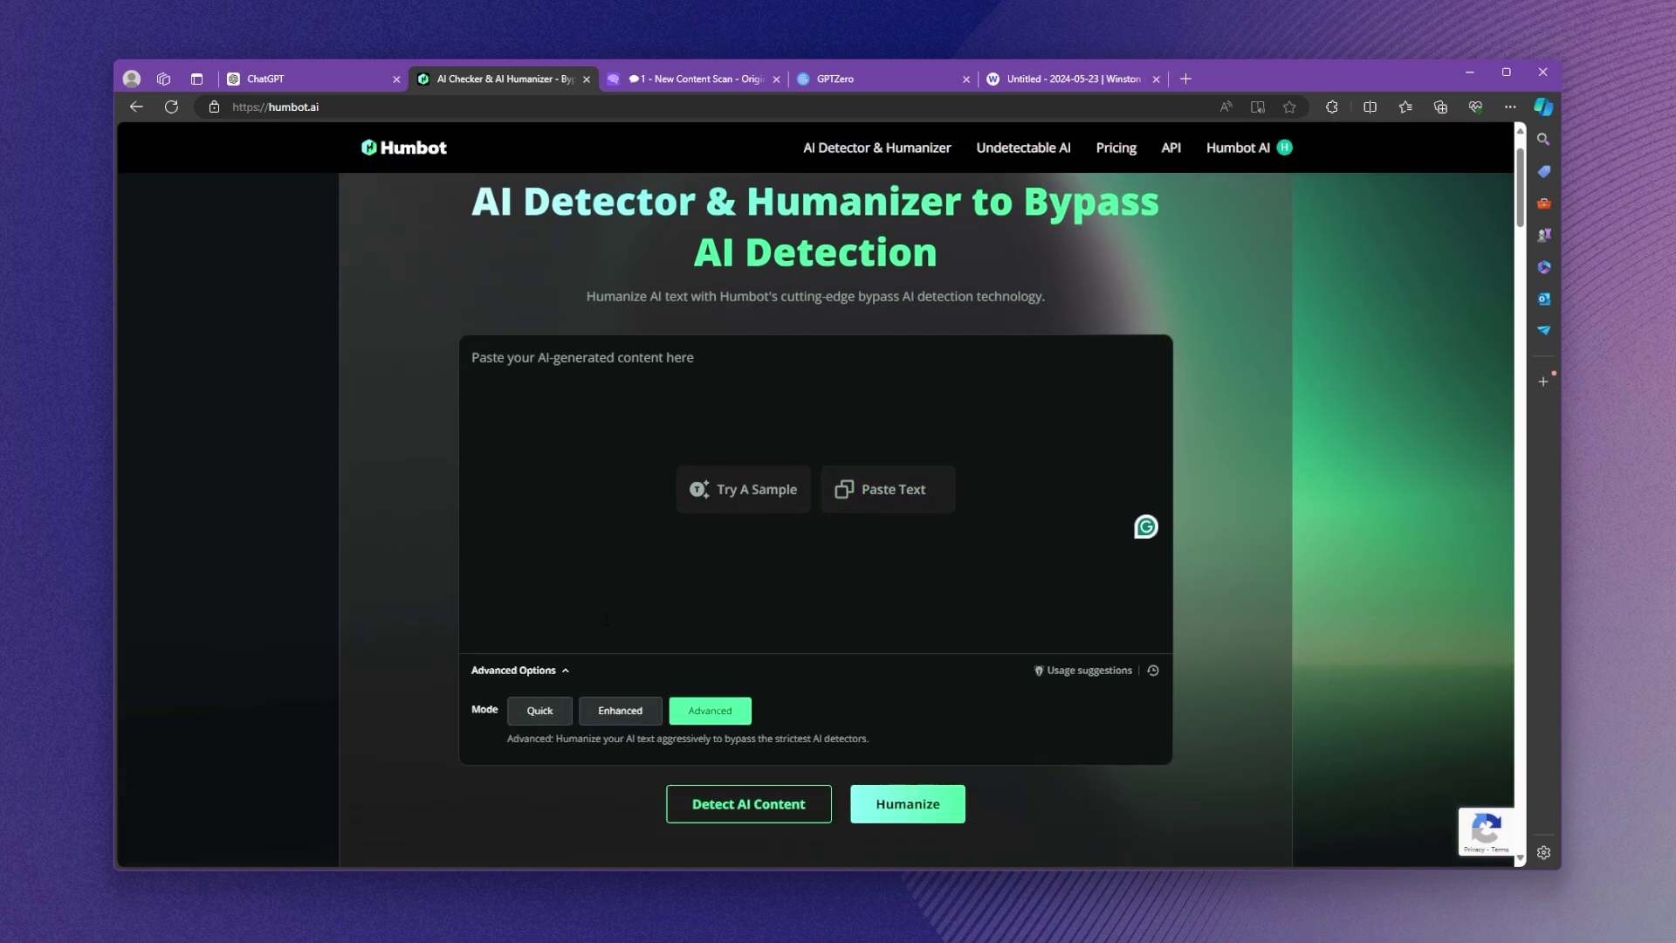
{"action": "left_click", "coordinate": [540, 707]}
{"action": "left_click", "coordinate": [626, 713]}
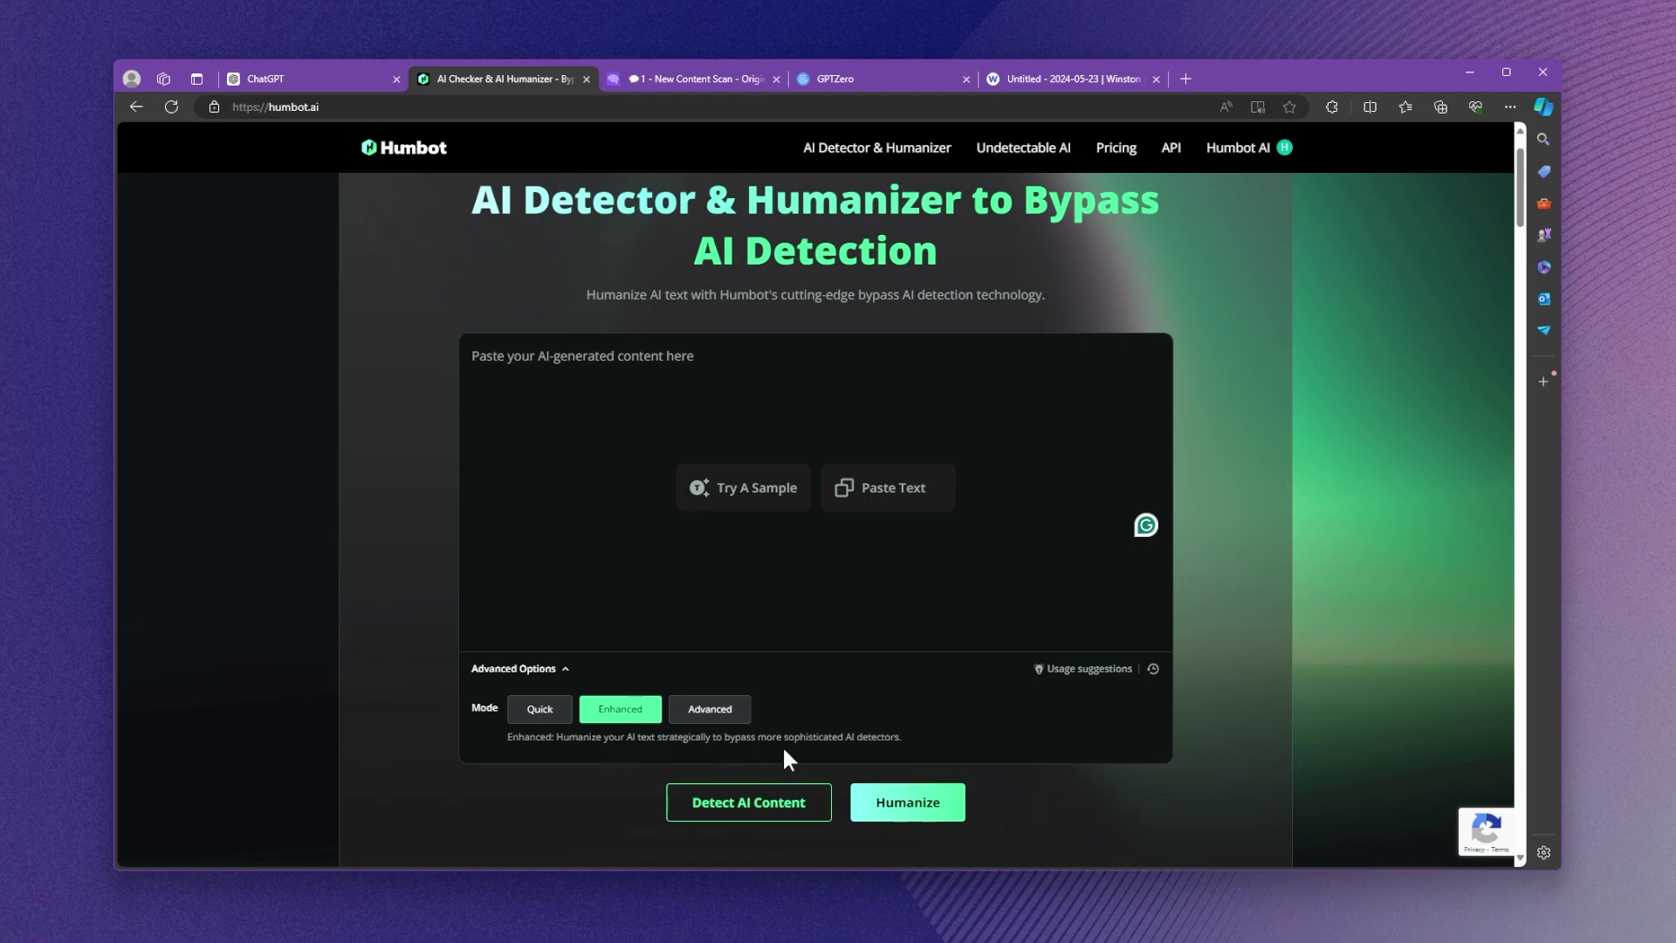
{"action": "left_click", "coordinate": [728, 709]}
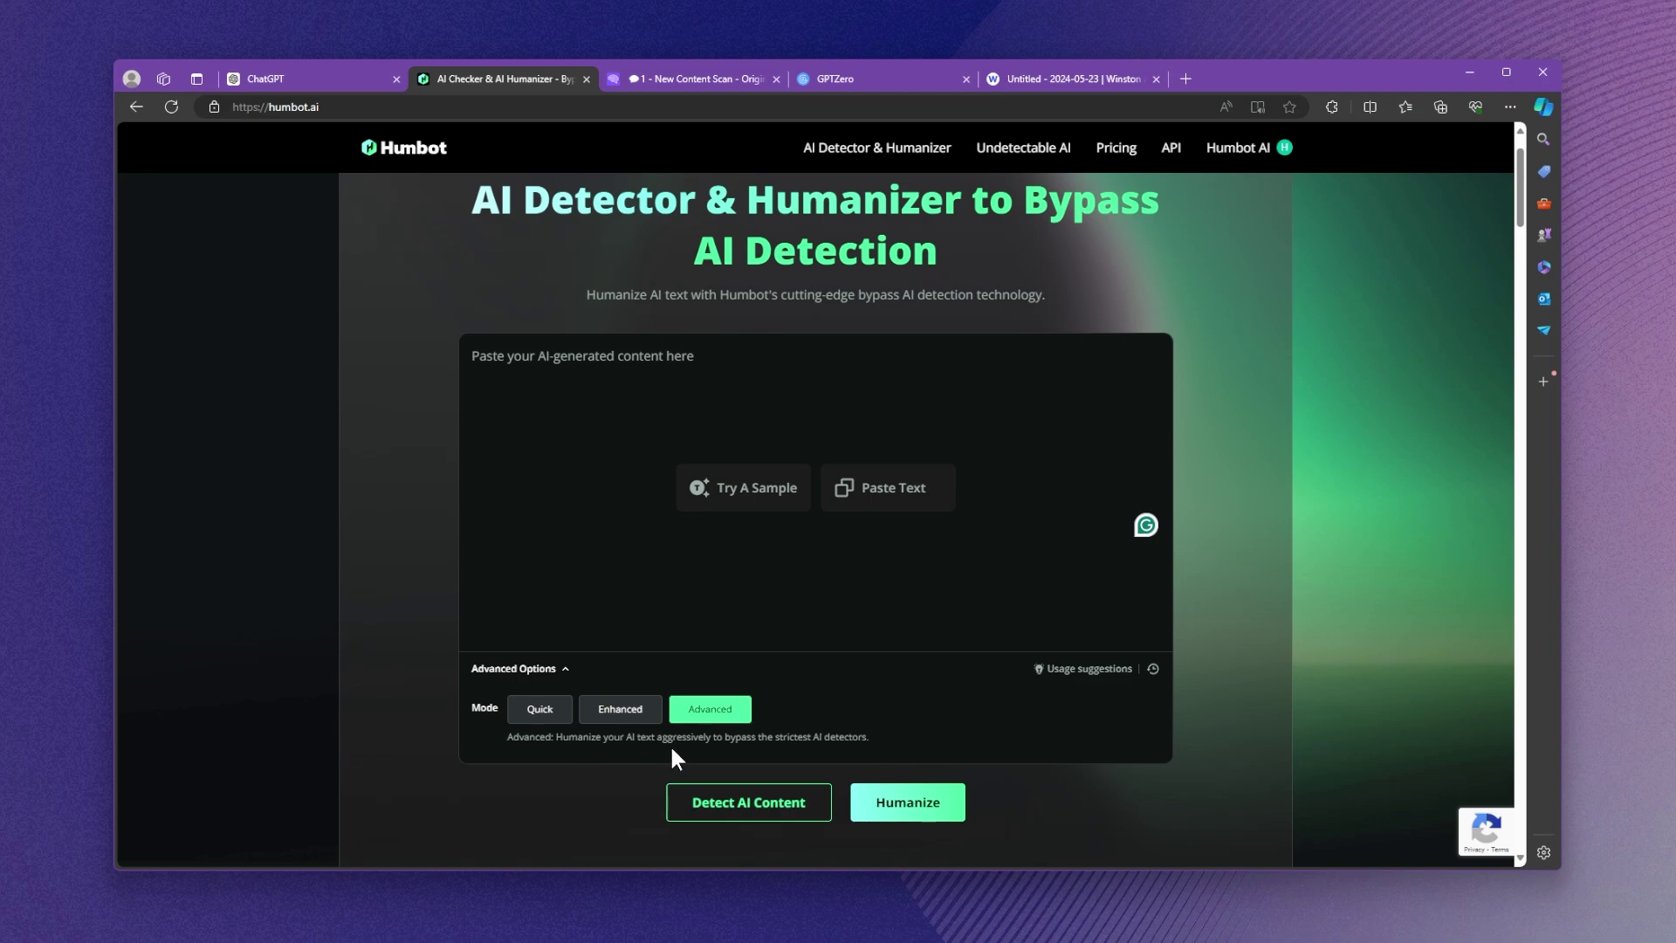
{"action": "left_click", "coordinate": [563, 669]}
{"action": "left_click", "coordinate": [710, 705]}
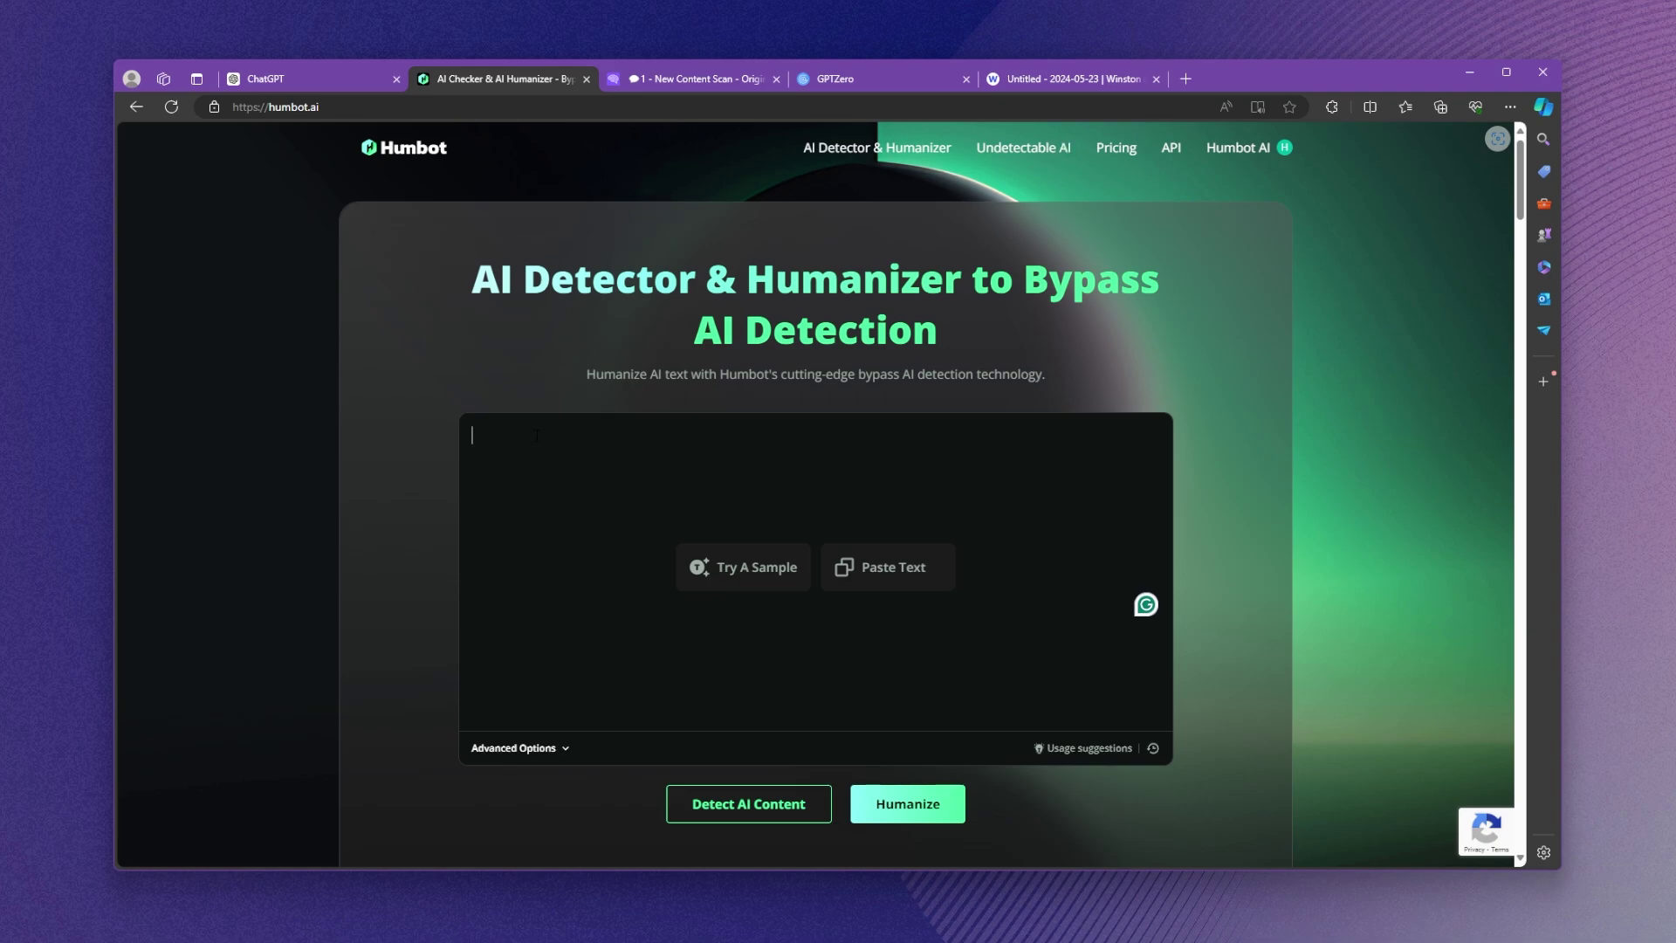
Paste the 150-word article excerpt into Humbot and humanize it into a 162-word version.
{"action": "type", "text": "Windows 11 24H2, the latest update in Microsoft's line of operating systems, has brought with it a wave of excitement and anticipation. As we delve into the features, enhancements, and improvements this update offers, it becomes evident that Microsoft is steering the Windows ecosystem toward a future of increased productivity, enhanced security, and a more seamless user experience. A New Era of User Interface Design Windows 11 24H2 continues to refine the aesthetic introduced in the initial release of Windows 11. The update enhances the user interface with even more fluid animations, refined iconography, and improved touch responsiveness. The Start Menu, now more customizable than ever, allows users to tailor their computing environment to their preferences, promoting efficiency and ease of access. The integration of AI-powered widgets provides real-time updates and personalized content, making the desktop not just a workspace but an intelligent assistant."}
{"action": "left_click", "coordinate": [907, 803]}
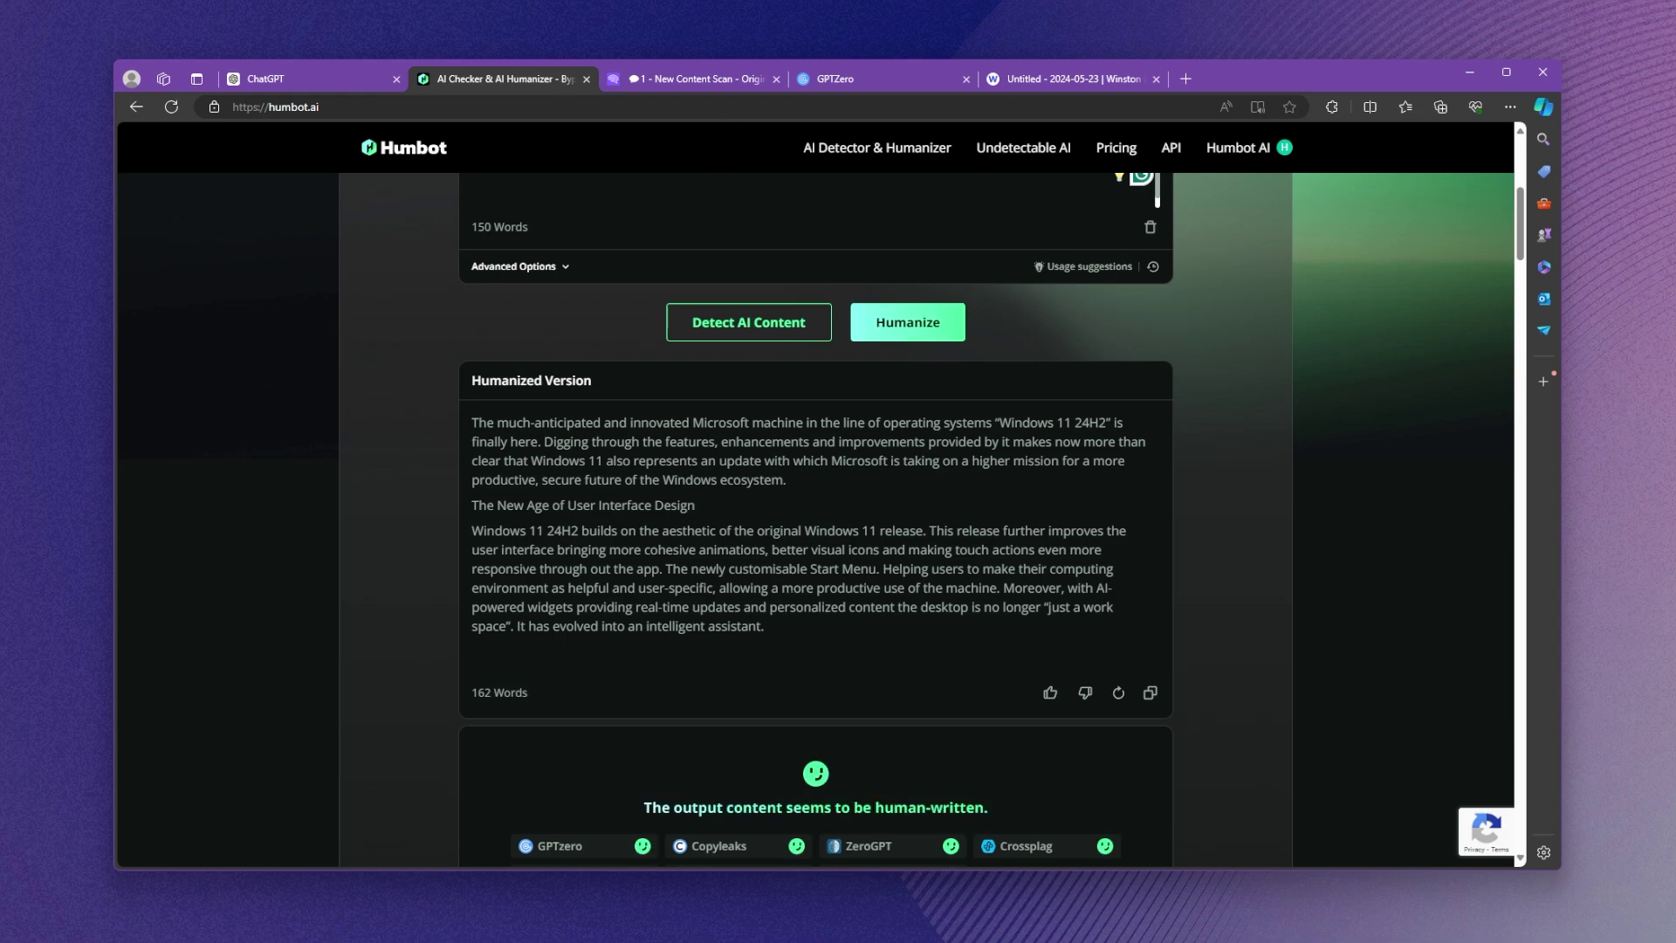
{"action": "scroll", "coordinate": [824, 772], "scroll_direction": "down", "scroll_amount": 1}
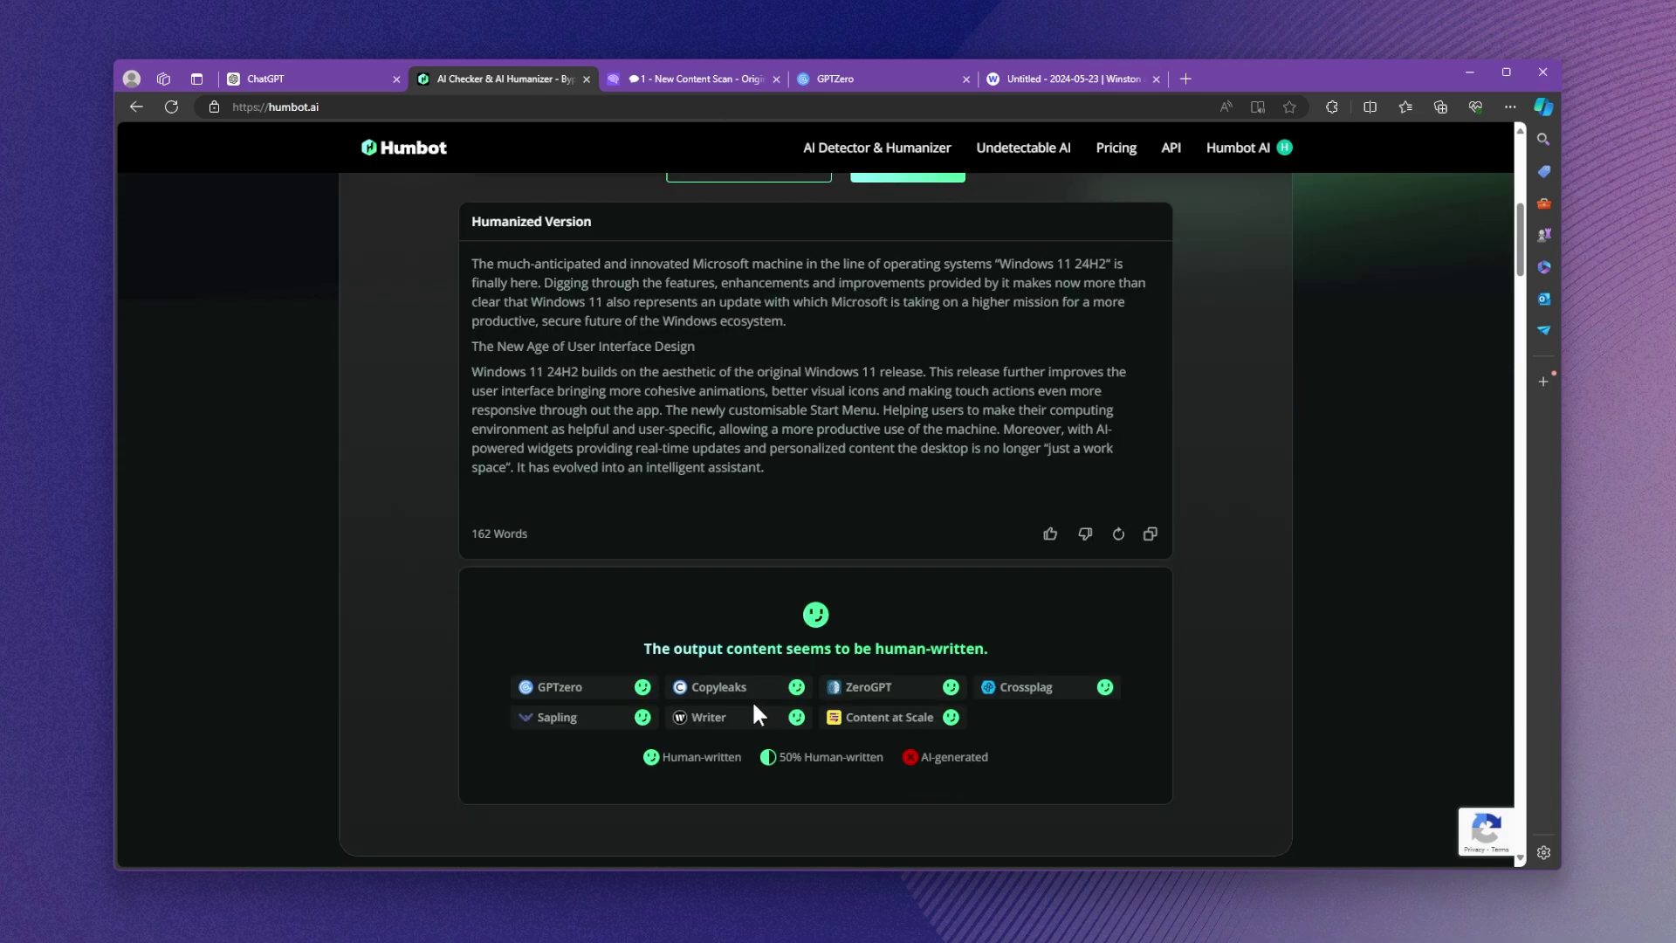
{"action": "scroll", "coordinate": [778, 551], "scroll_direction": "up", "scroll_amount": 1}
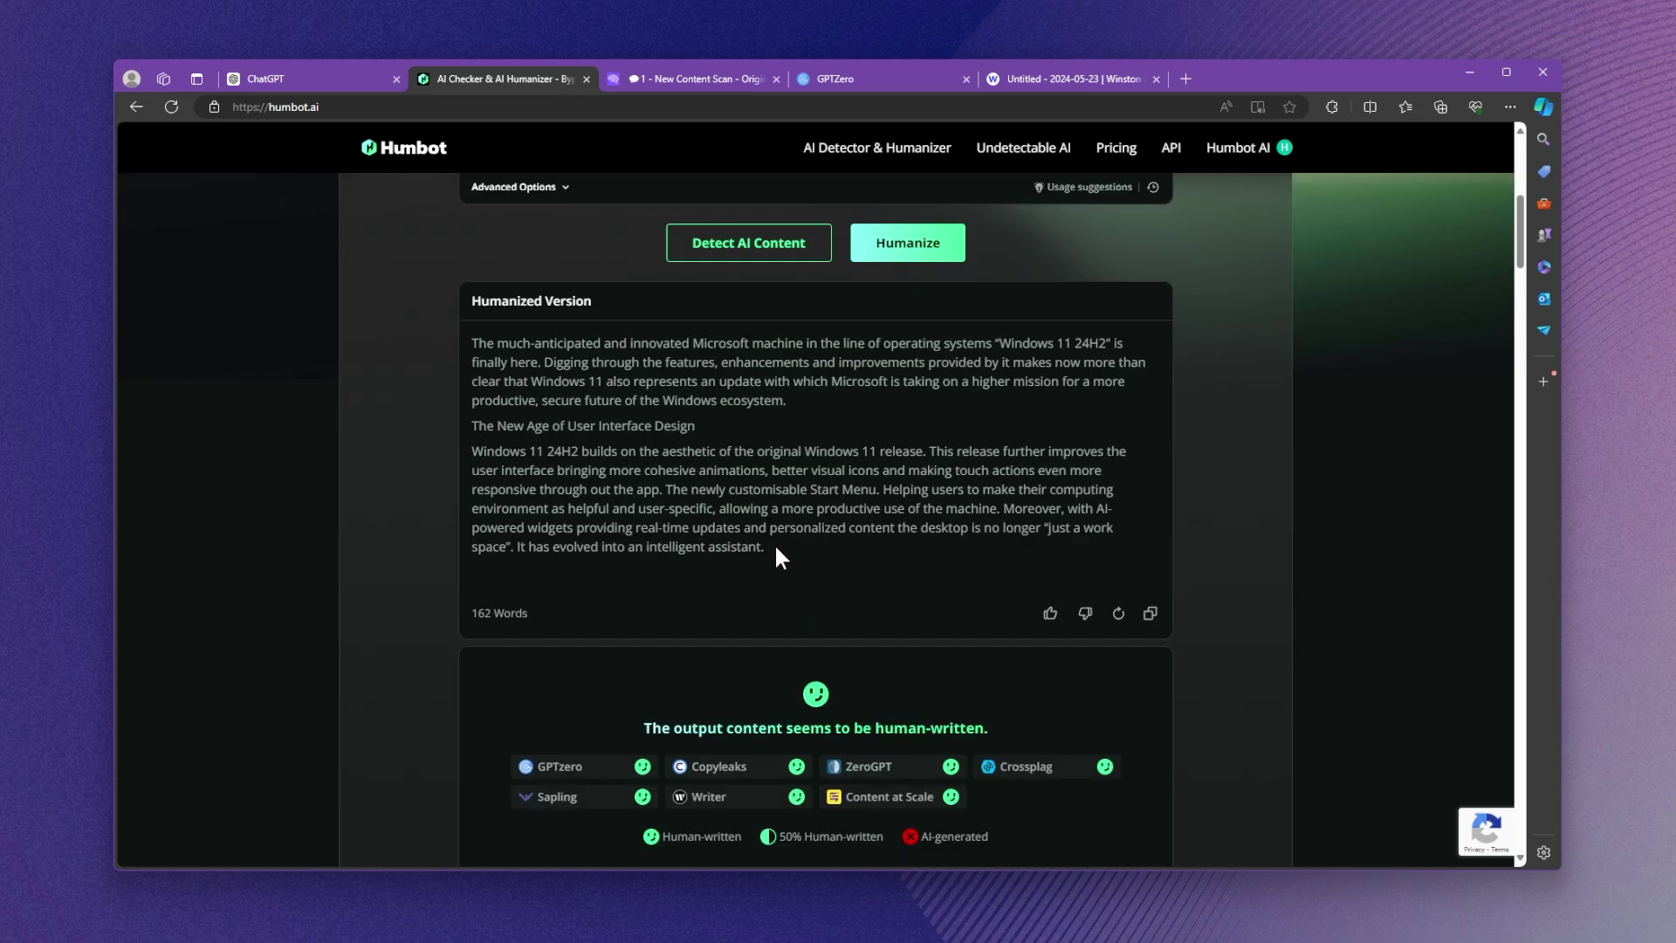
{"action": "left_click_drag", "start_coordinate": [778, 549], "coordinate": [414, 350]}
{"action": "key", "text": "ctrl+c"}
Paste the humanized article into Originality.ai and scan it, scoring 67% Original and 33% AI.
{"action": "left_click", "coordinate": [693, 79]}
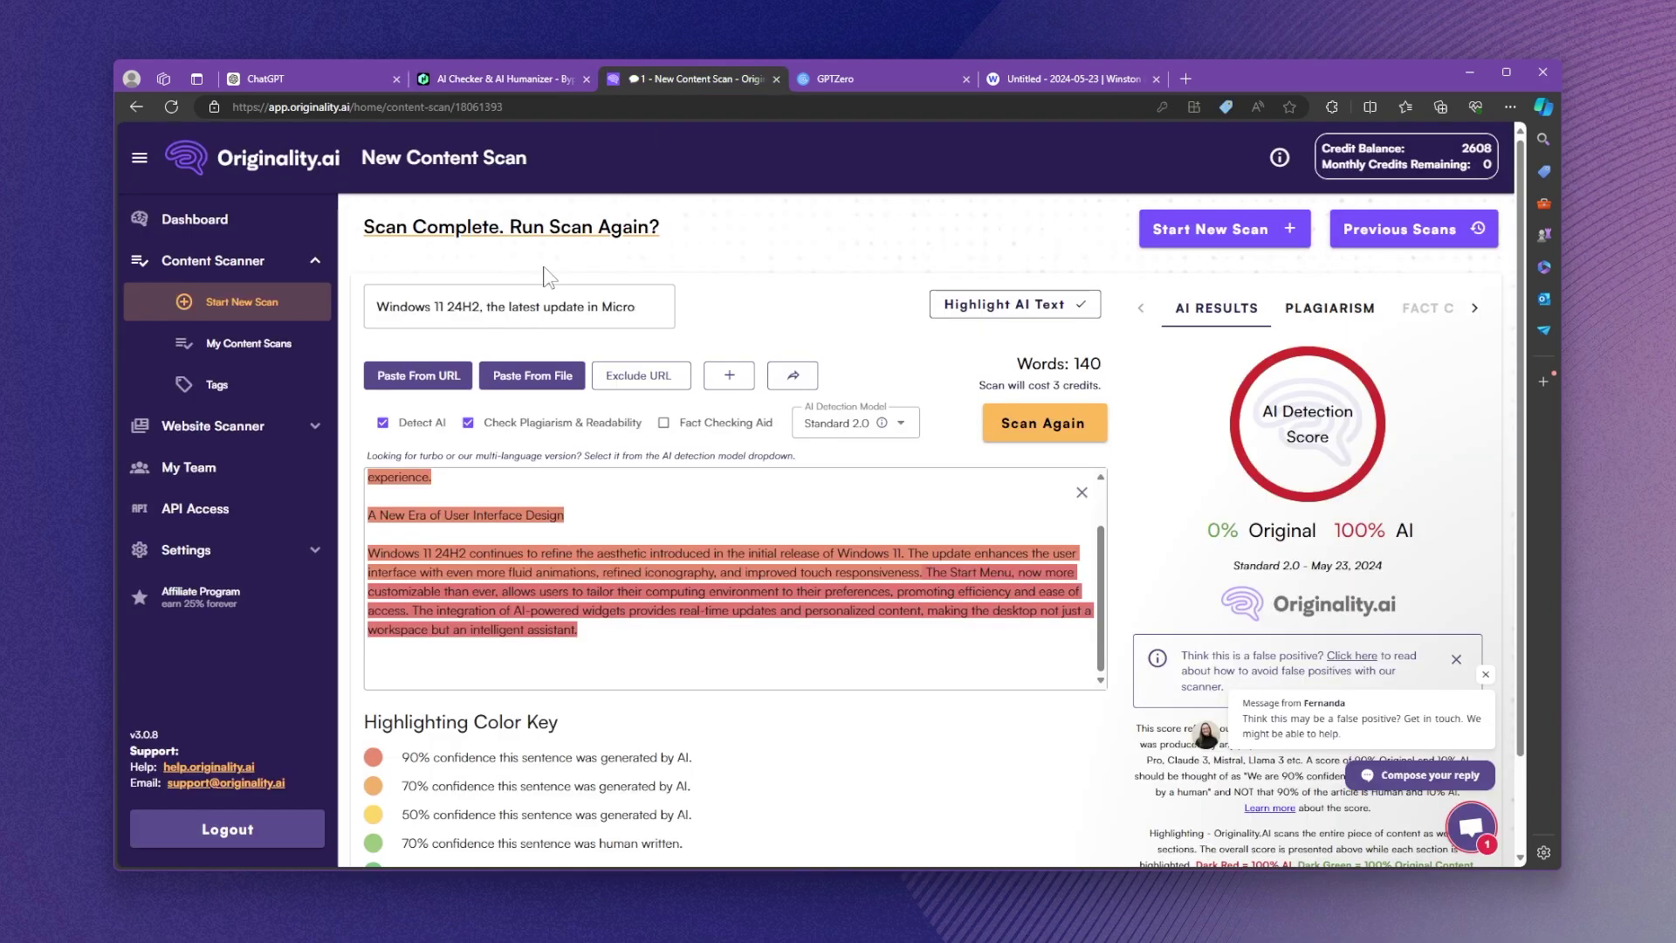
{"action": "left_click", "coordinate": [238, 308]}
{"action": "key", "text": "ctrl+v"}
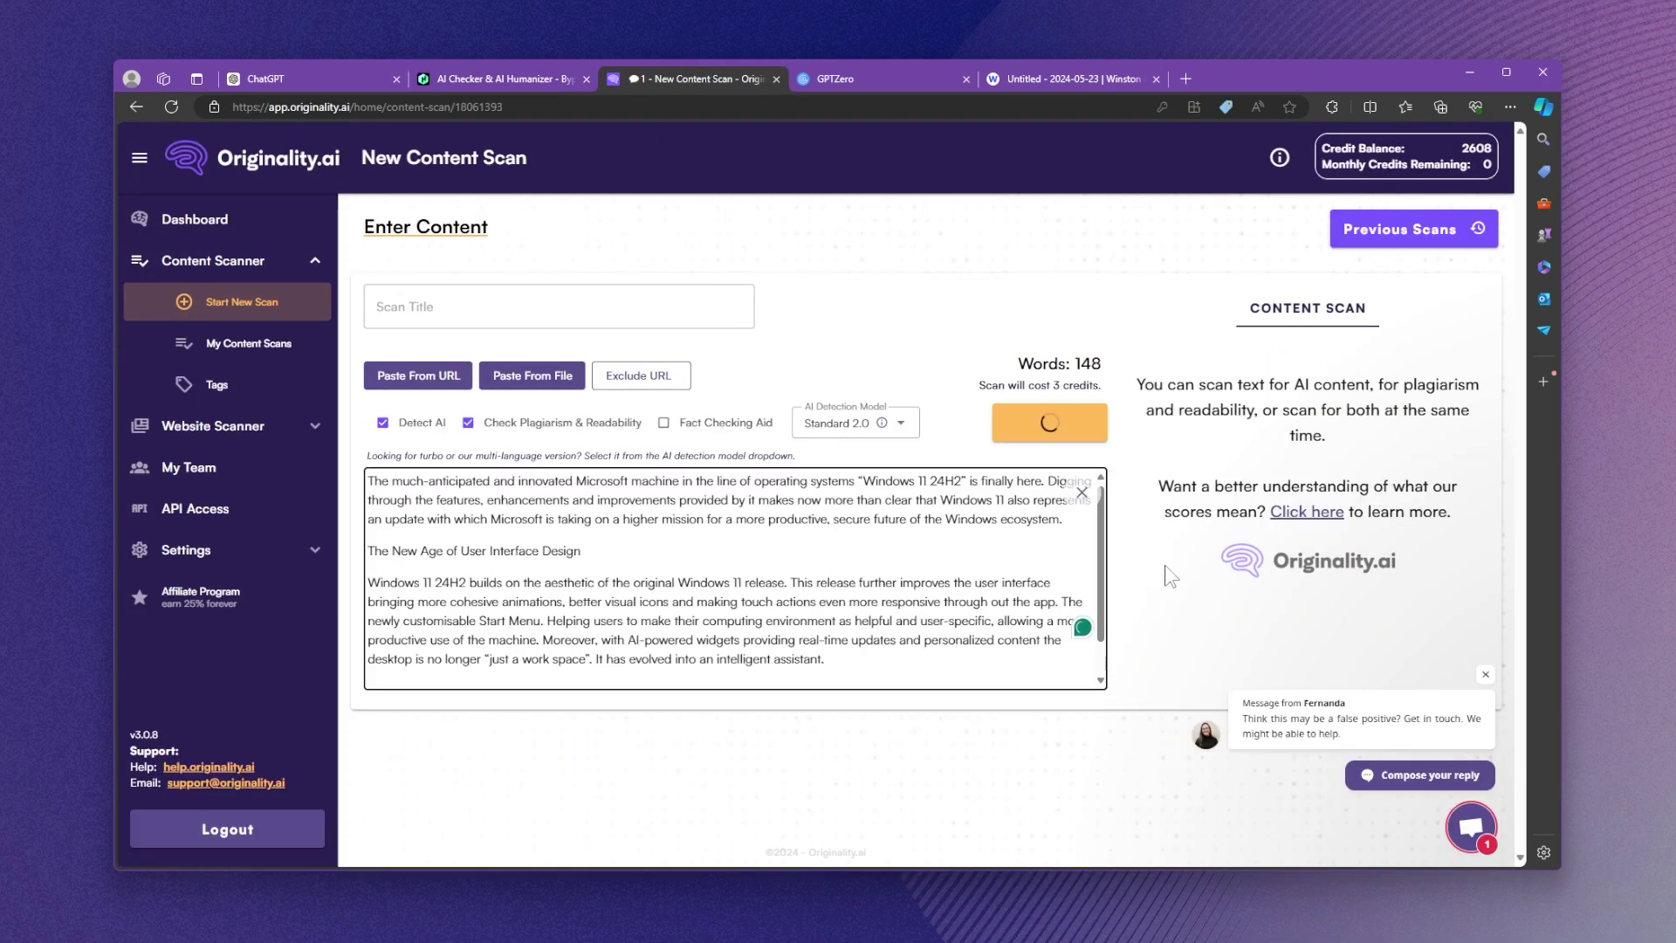
{"action": "left_click", "coordinate": [1044, 421]}
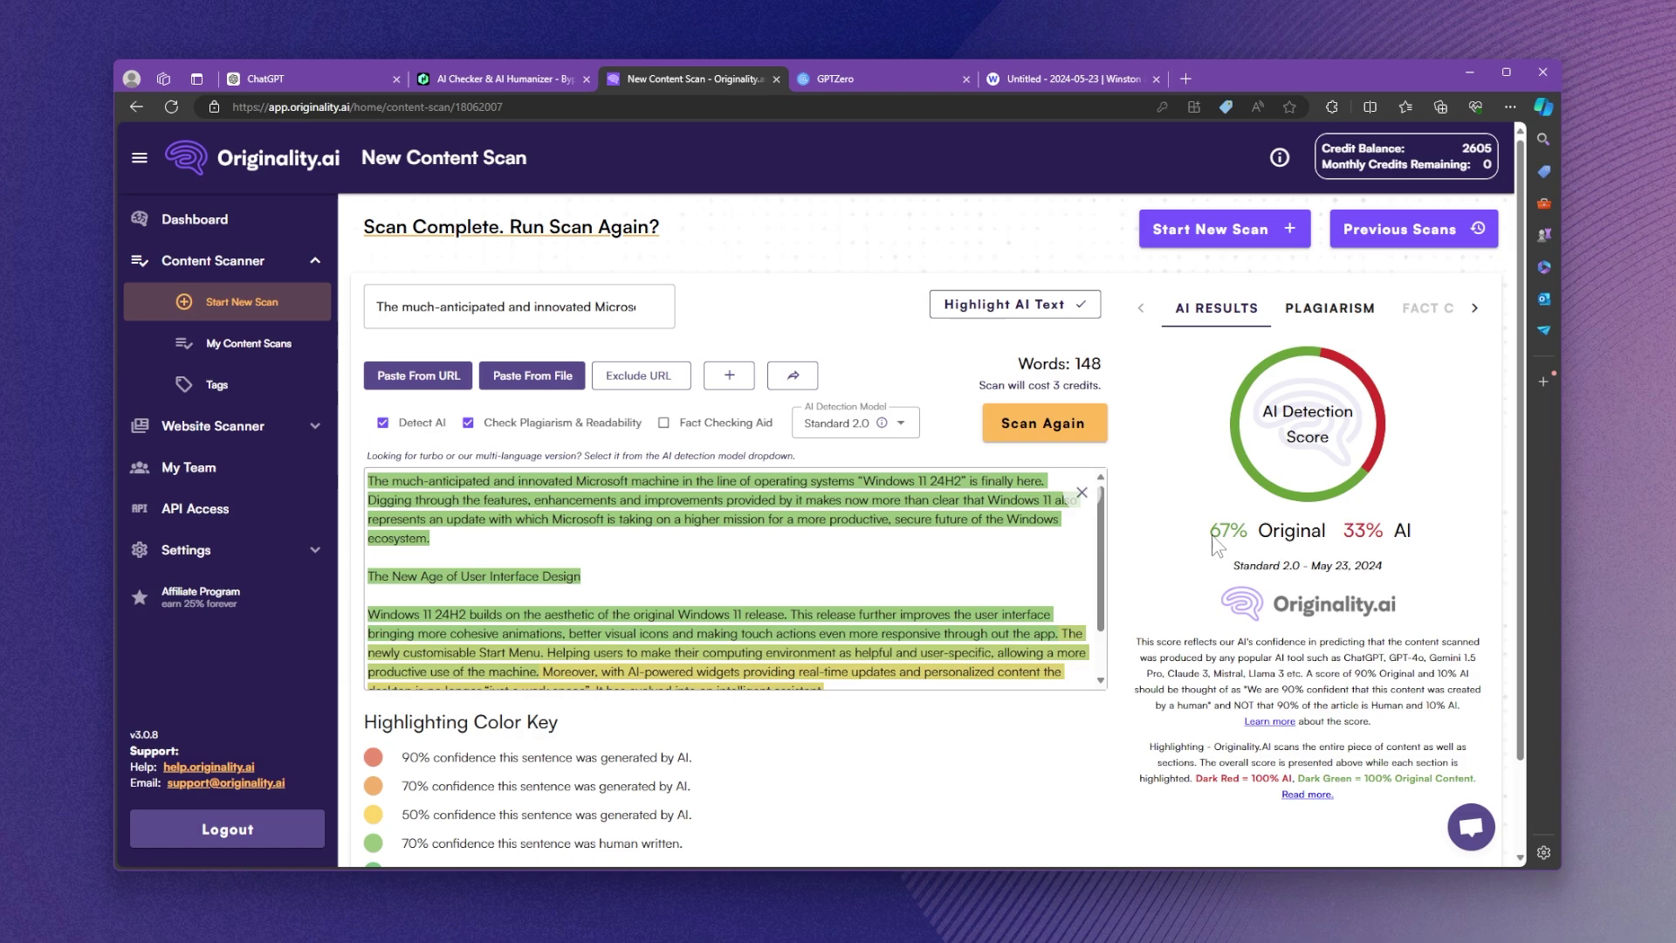
{"action": "scroll", "coordinate": [641, 538], "scroll_direction": "down", "scroll_amount": 2}
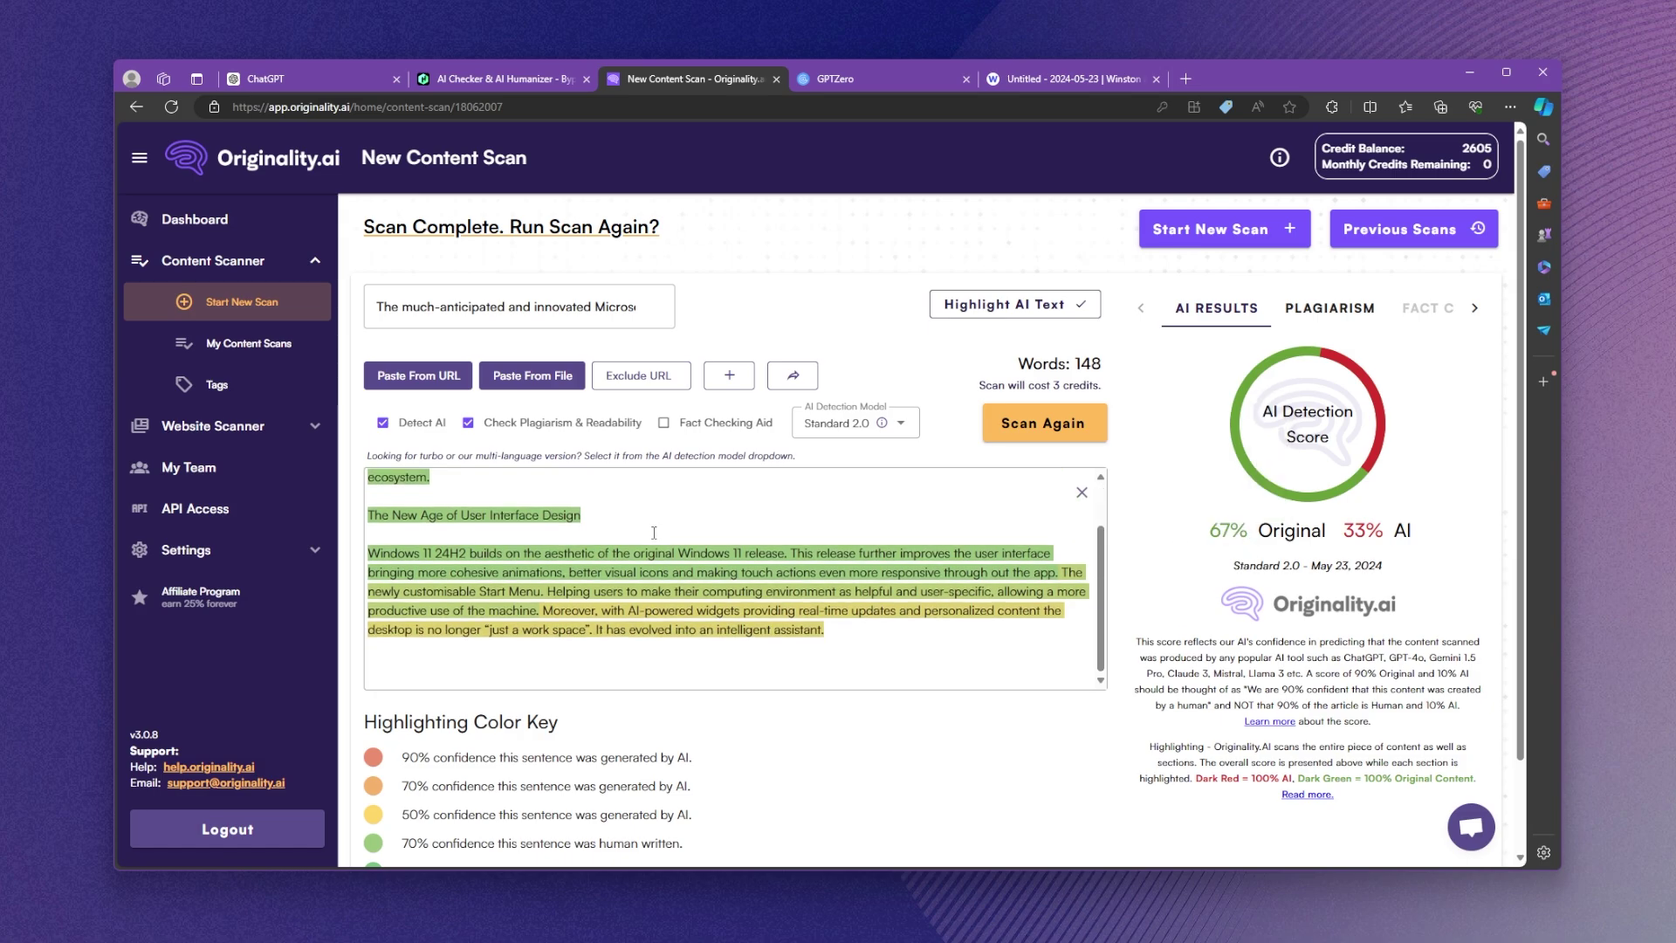
{"action": "scroll", "coordinate": [641, 537], "scroll_direction": "up", "scroll_amount": 2}
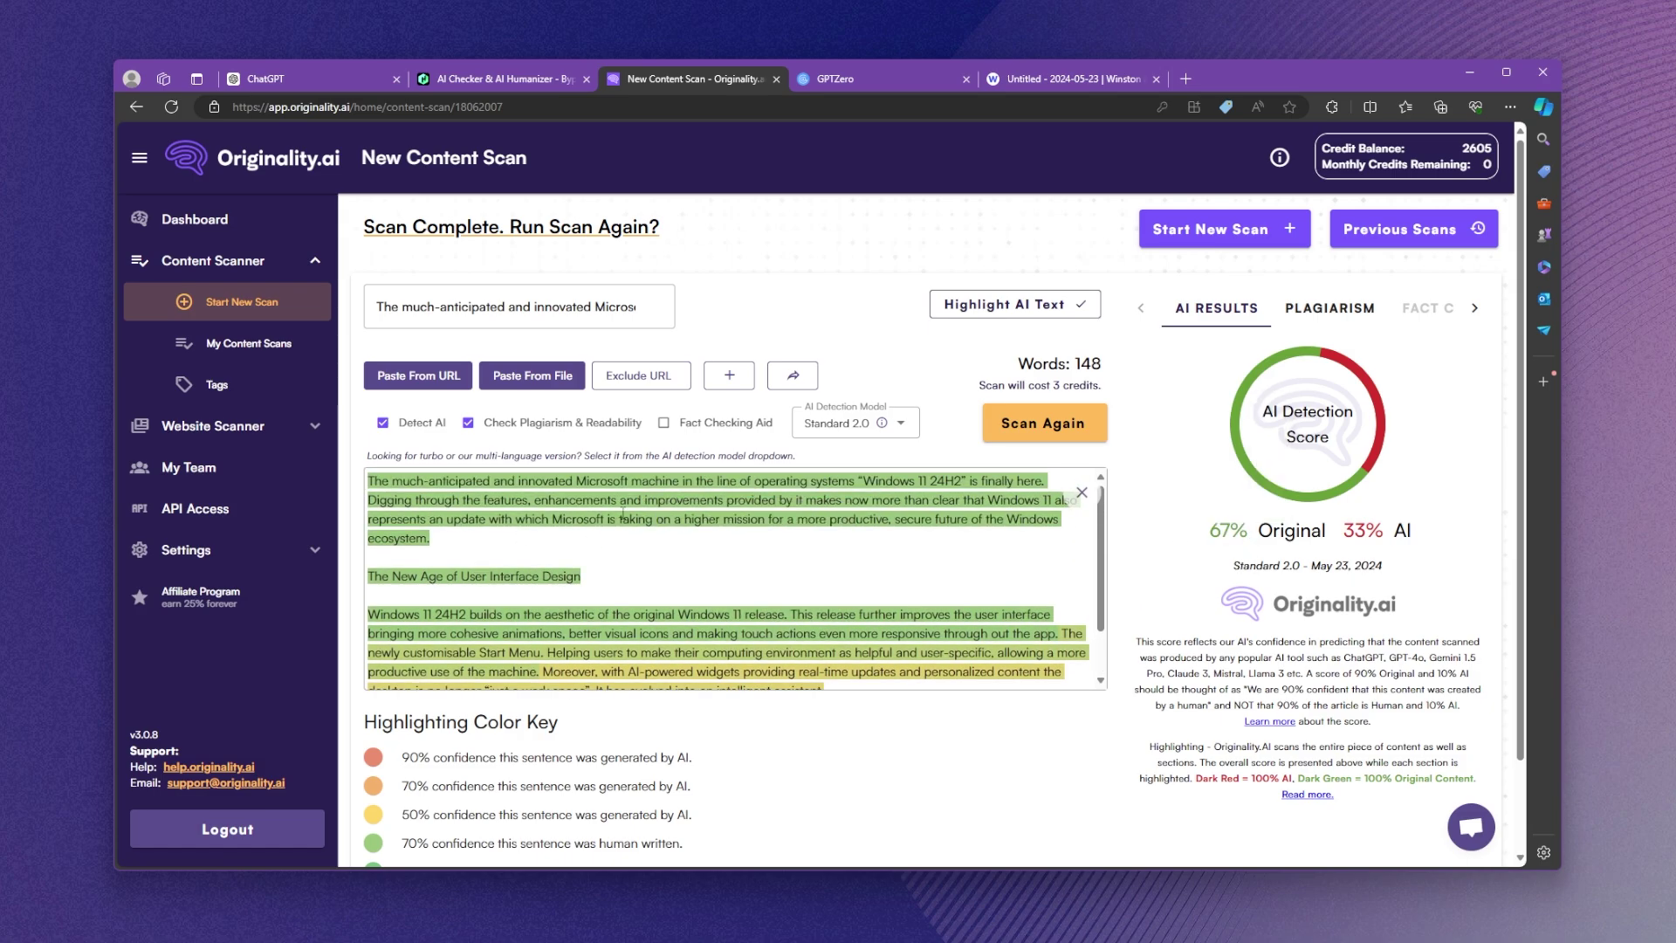
{"action": "scroll", "coordinate": [654, 550], "scroll_direction": "down", "scroll_amount": 1}
{"action": "scroll", "coordinate": [659, 570], "scroll_direction": "up", "scroll_amount": 1}
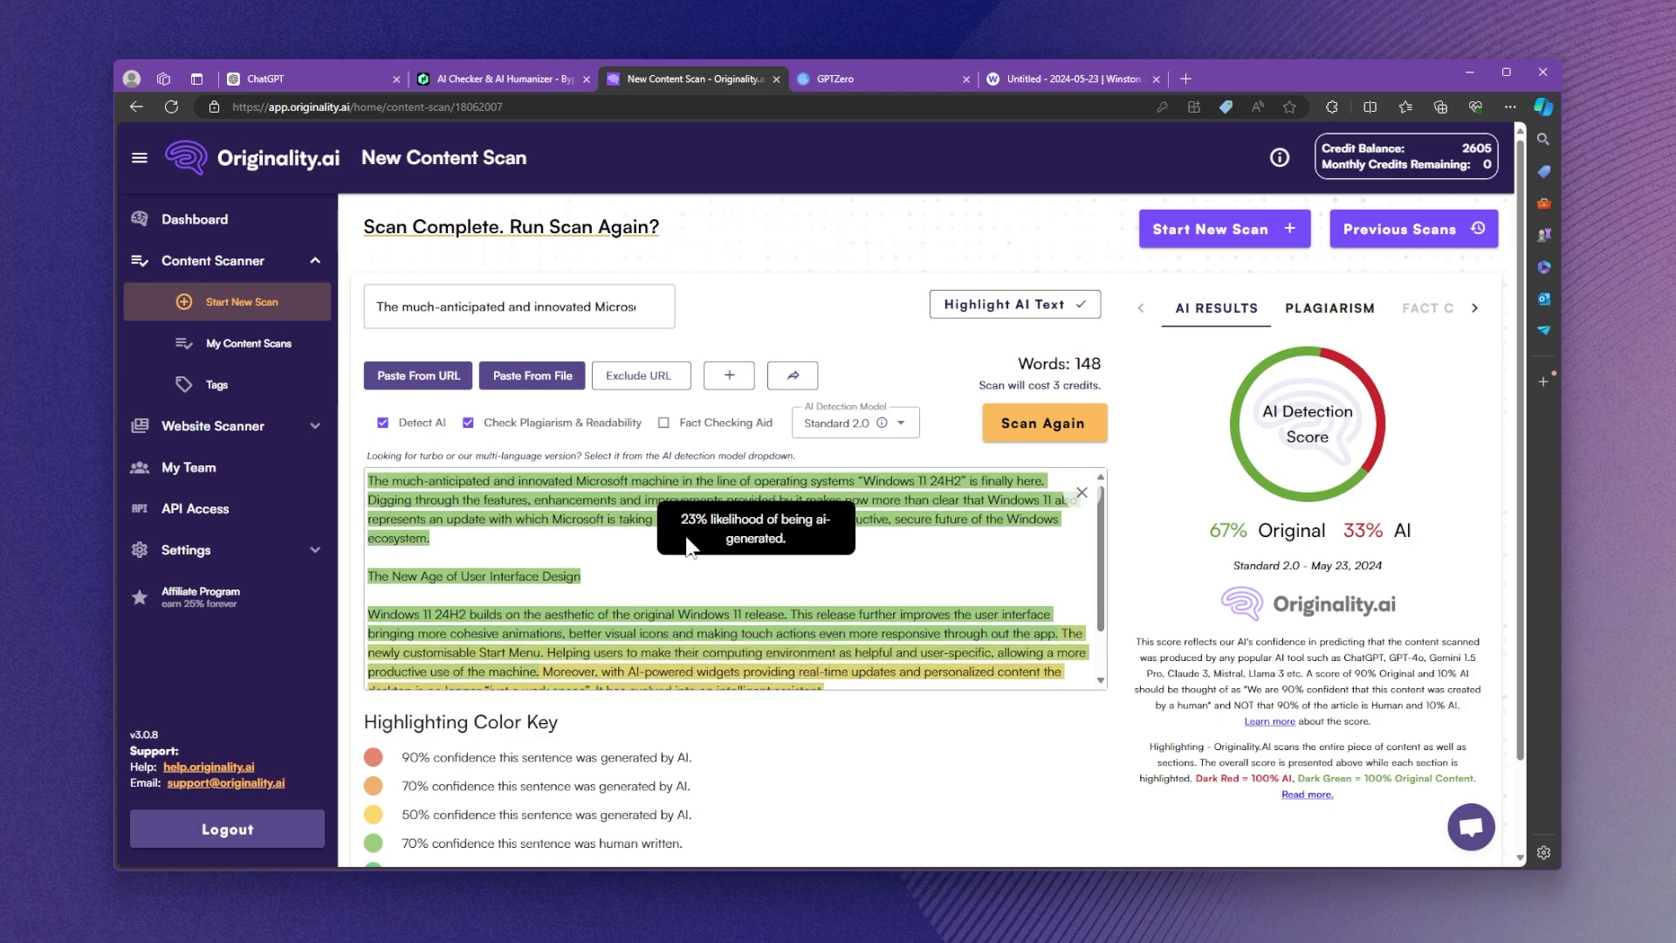
Highlight GPTZero's newest scan classified Human with 1% AI probability, then move to Winston AI.
{"action": "left_click", "coordinate": [873, 82]}
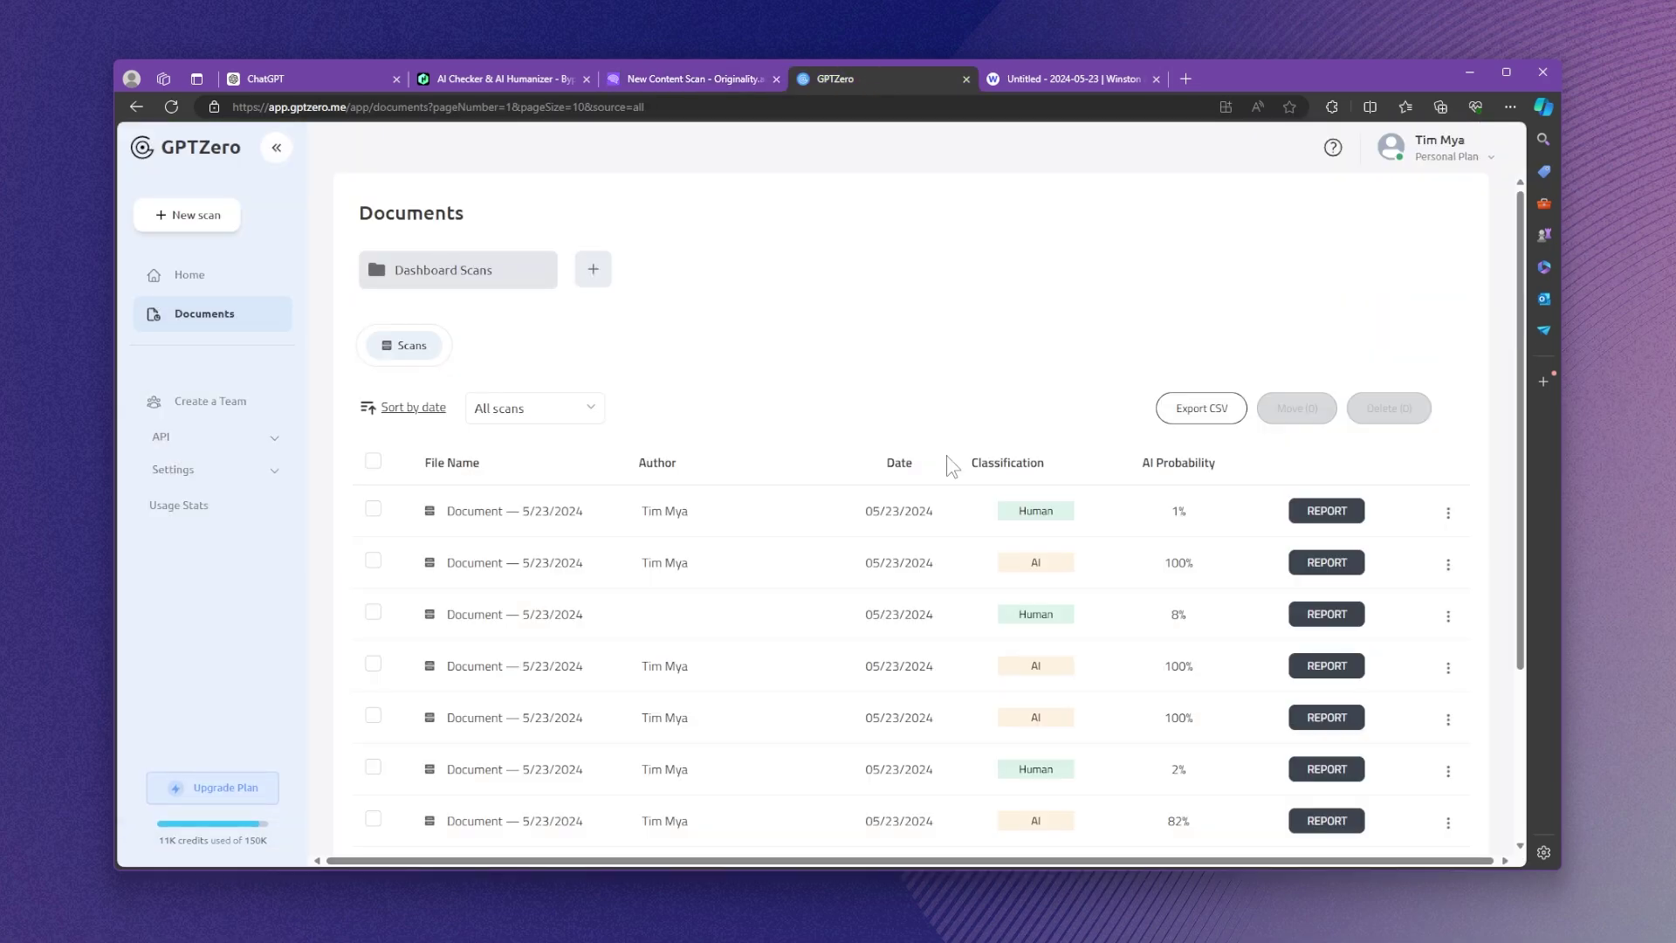
{"action": "left_click_drag", "start_coordinate": [1009, 514], "coordinate": [1058, 510]}
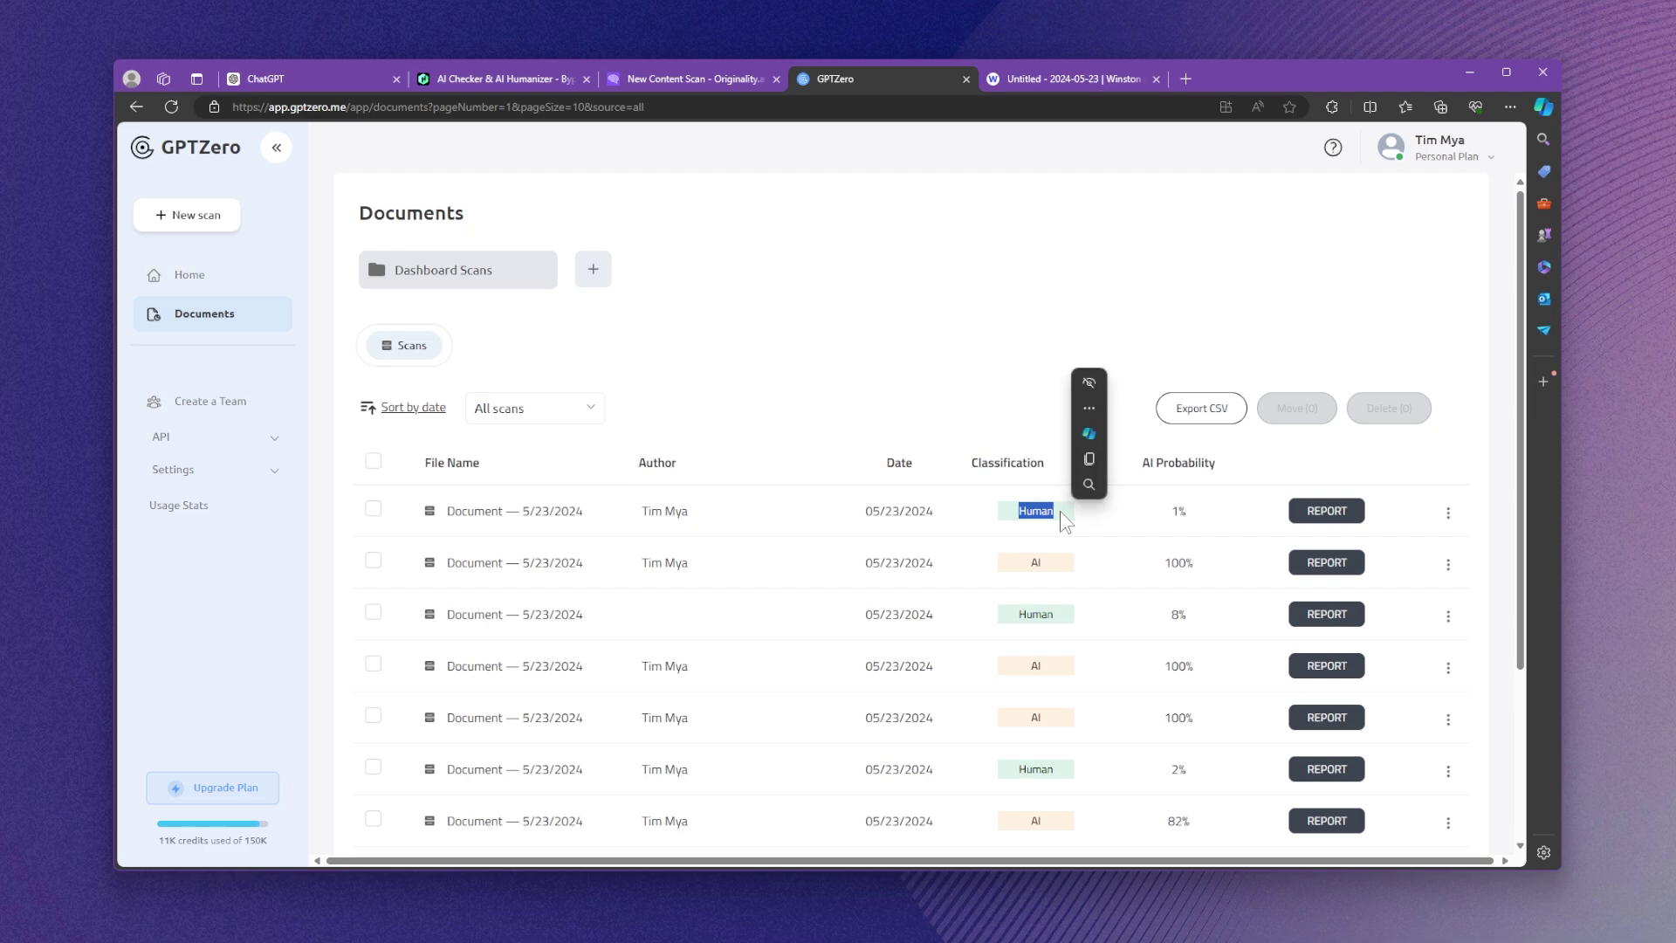
{"action": "left_click", "coordinate": [1070, 519]}
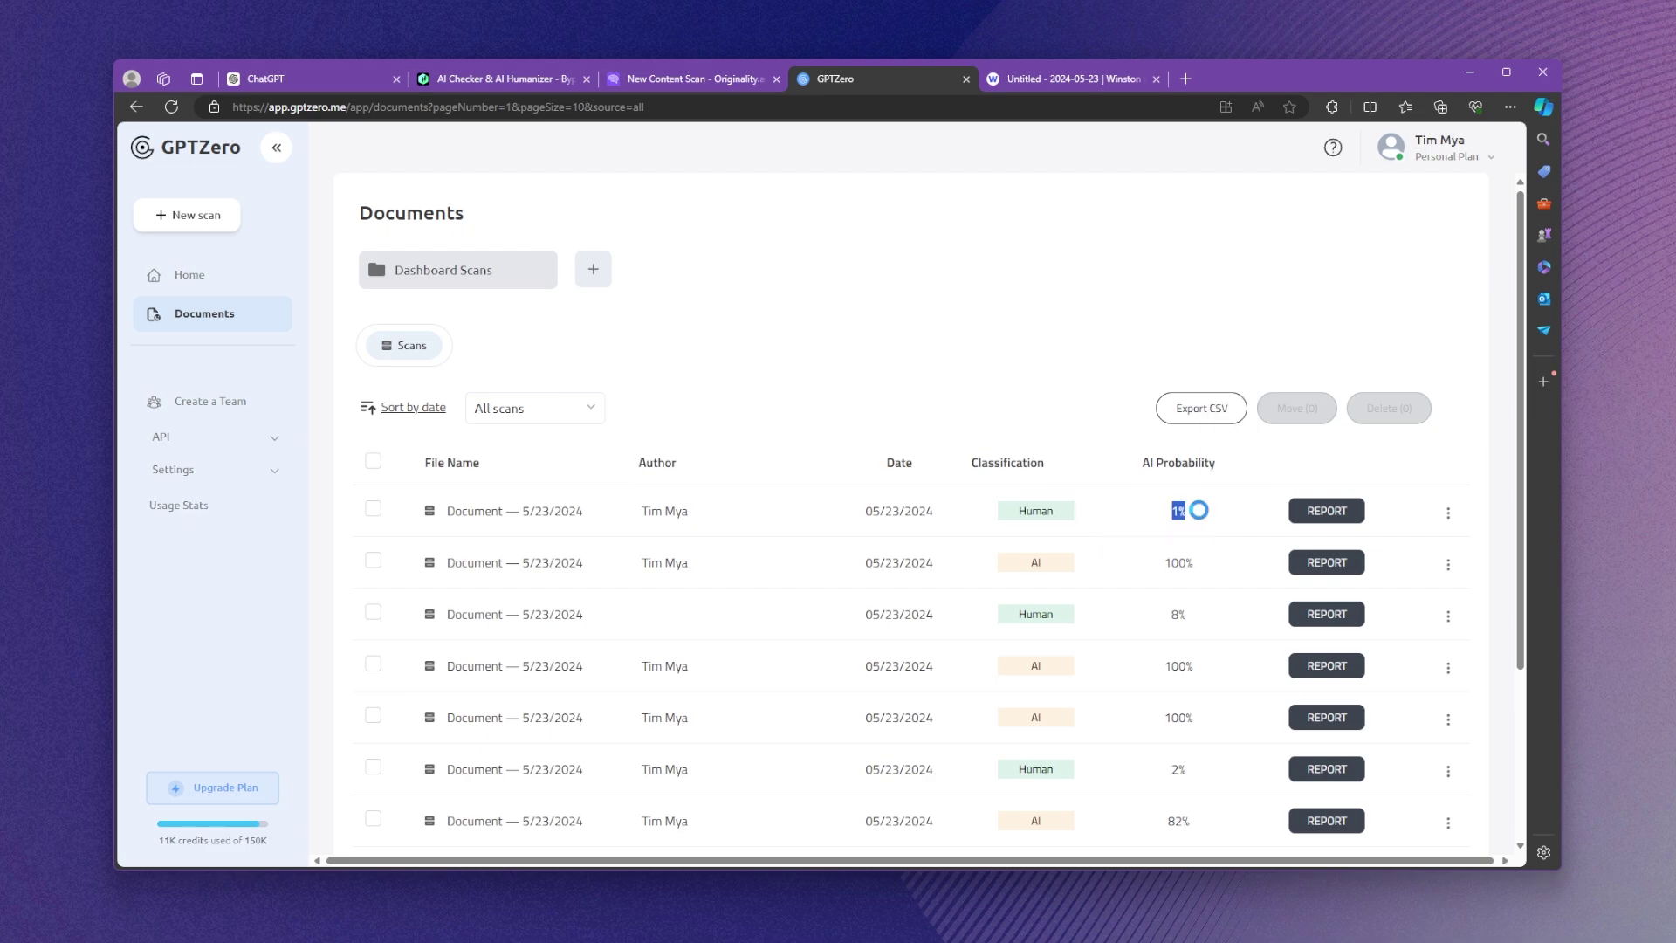
{"action": "left_click", "coordinate": [1202, 513]}
{"action": "left_click", "coordinate": [1076, 80]}
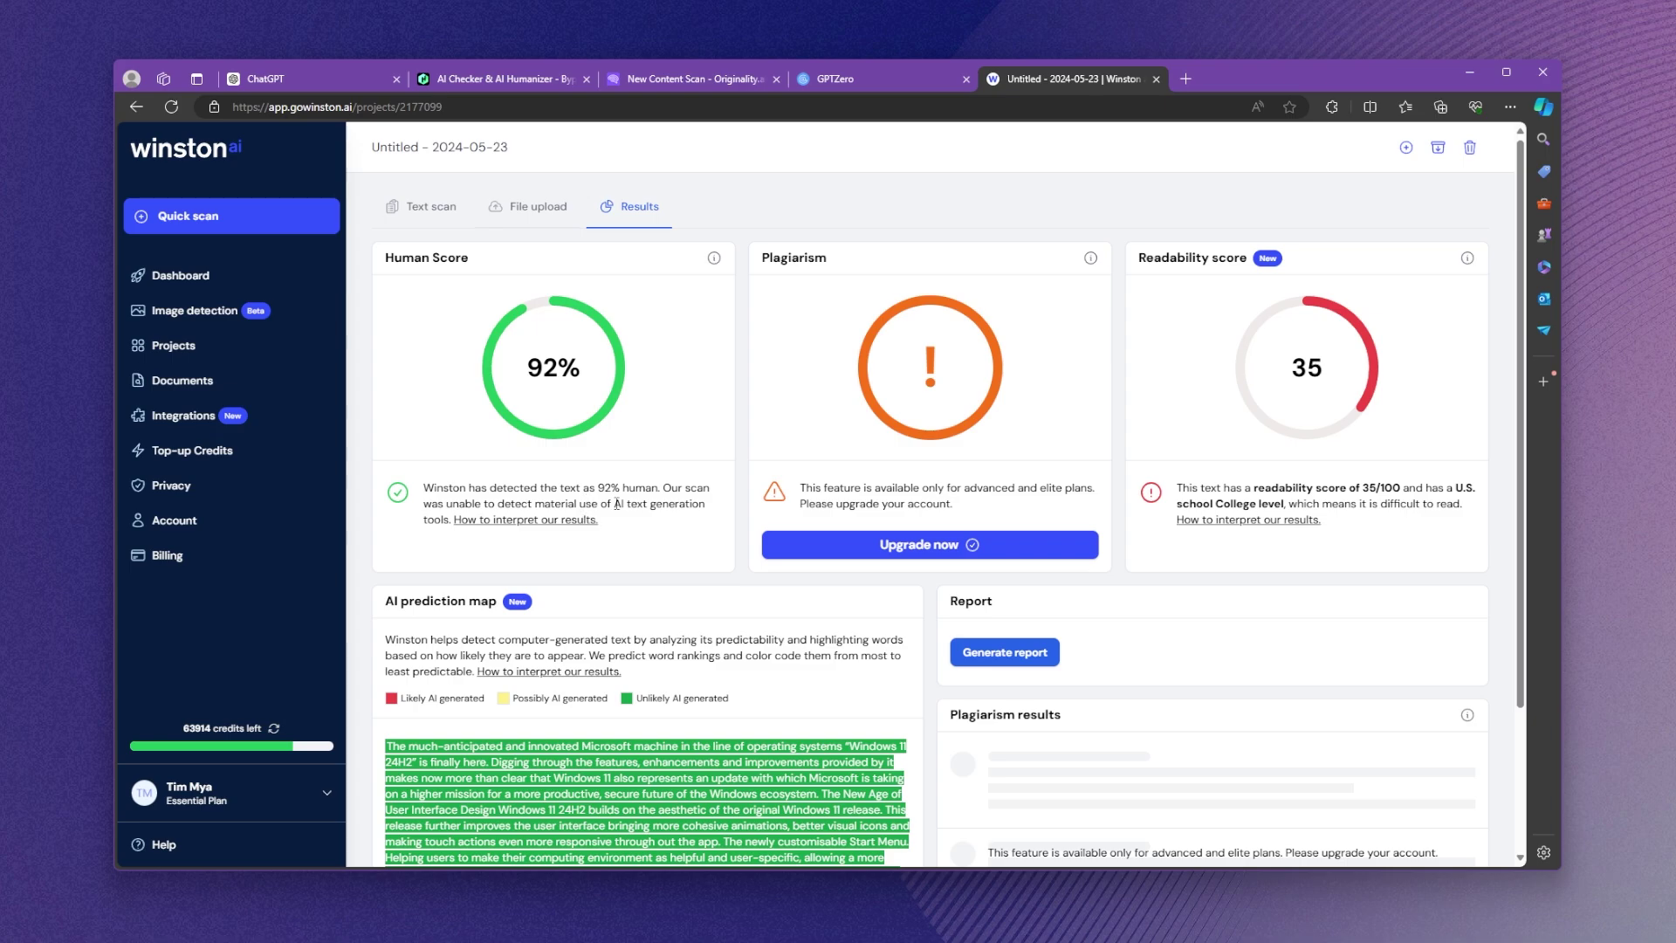
{"action": "scroll", "coordinate": [629, 545], "scroll_direction": "down", "scroll_amount": 2}
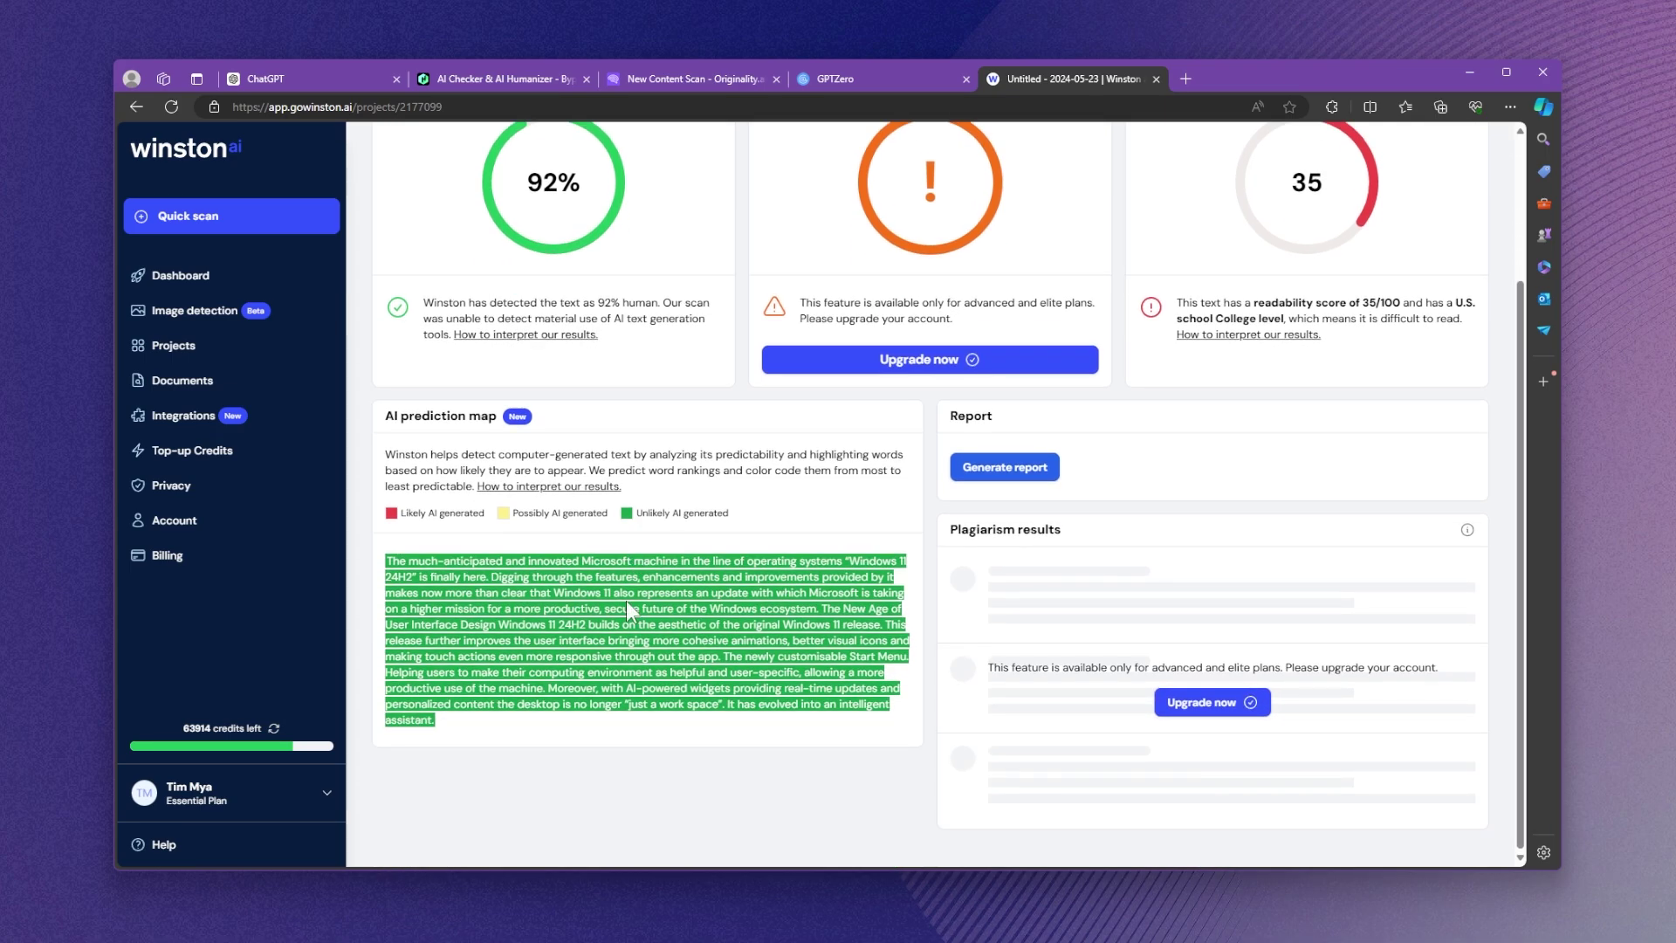
{"action": "scroll", "coordinate": [626, 601], "scroll_direction": "up", "scroll_amount": 2}
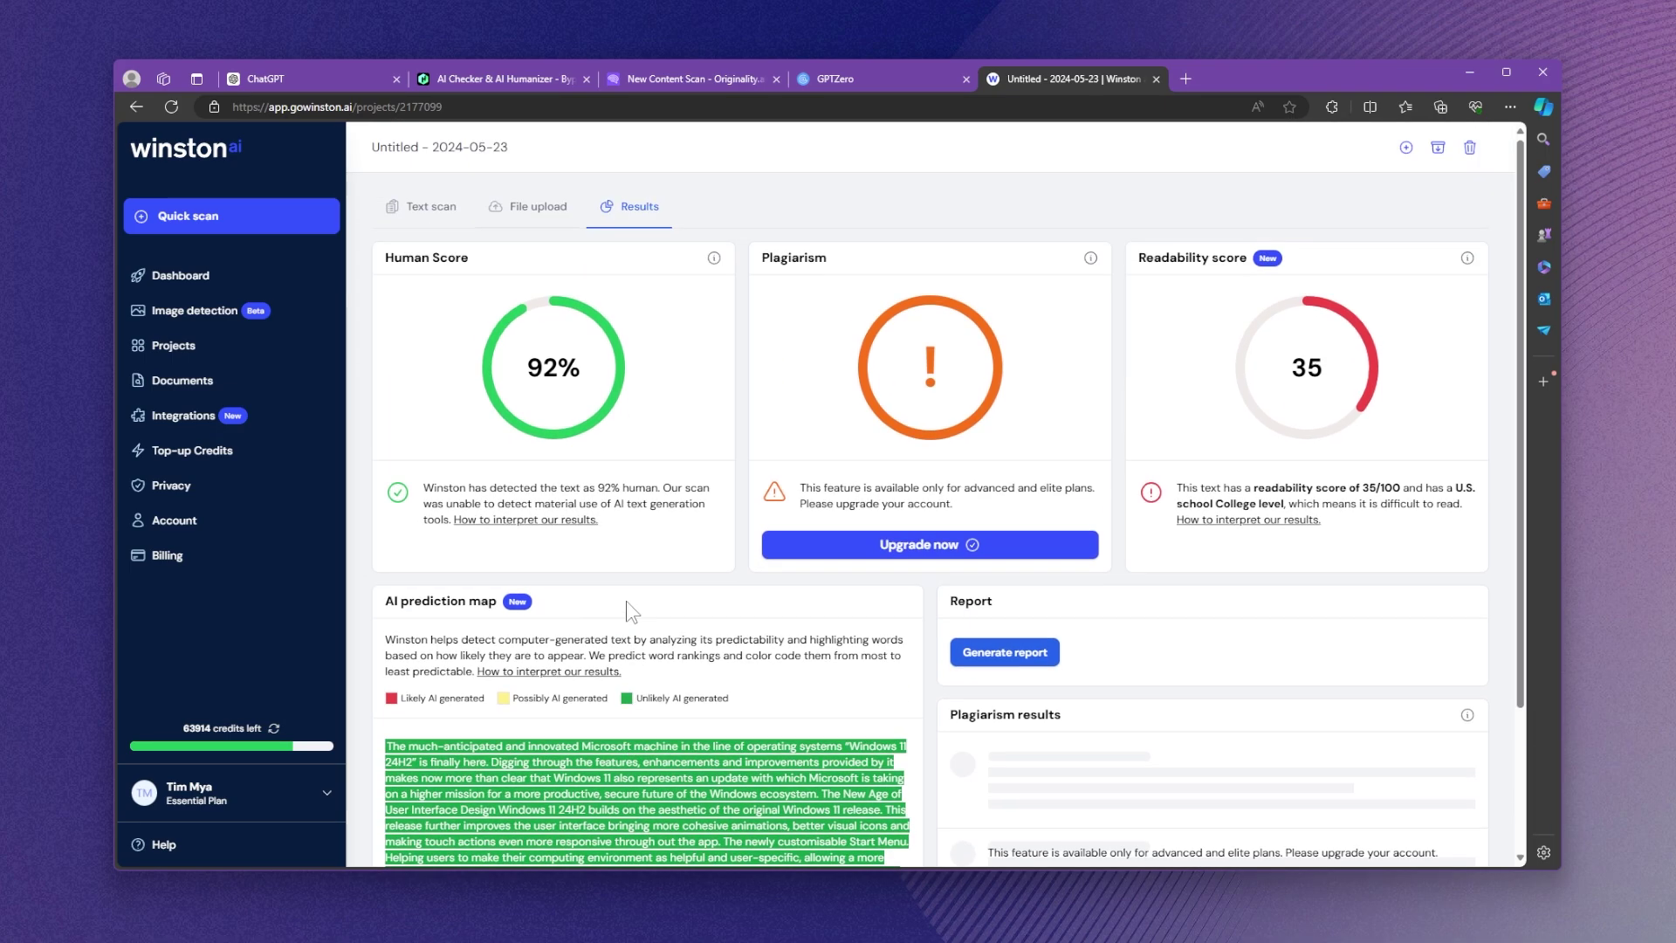
Return to Humbot and expand the humanizing mode options showing Advanced mode chosen.
{"action": "left_click", "coordinate": [502, 80]}
{"action": "scroll", "coordinate": [801, 651], "scroll_direction": "up", "scroll_amount": 3}
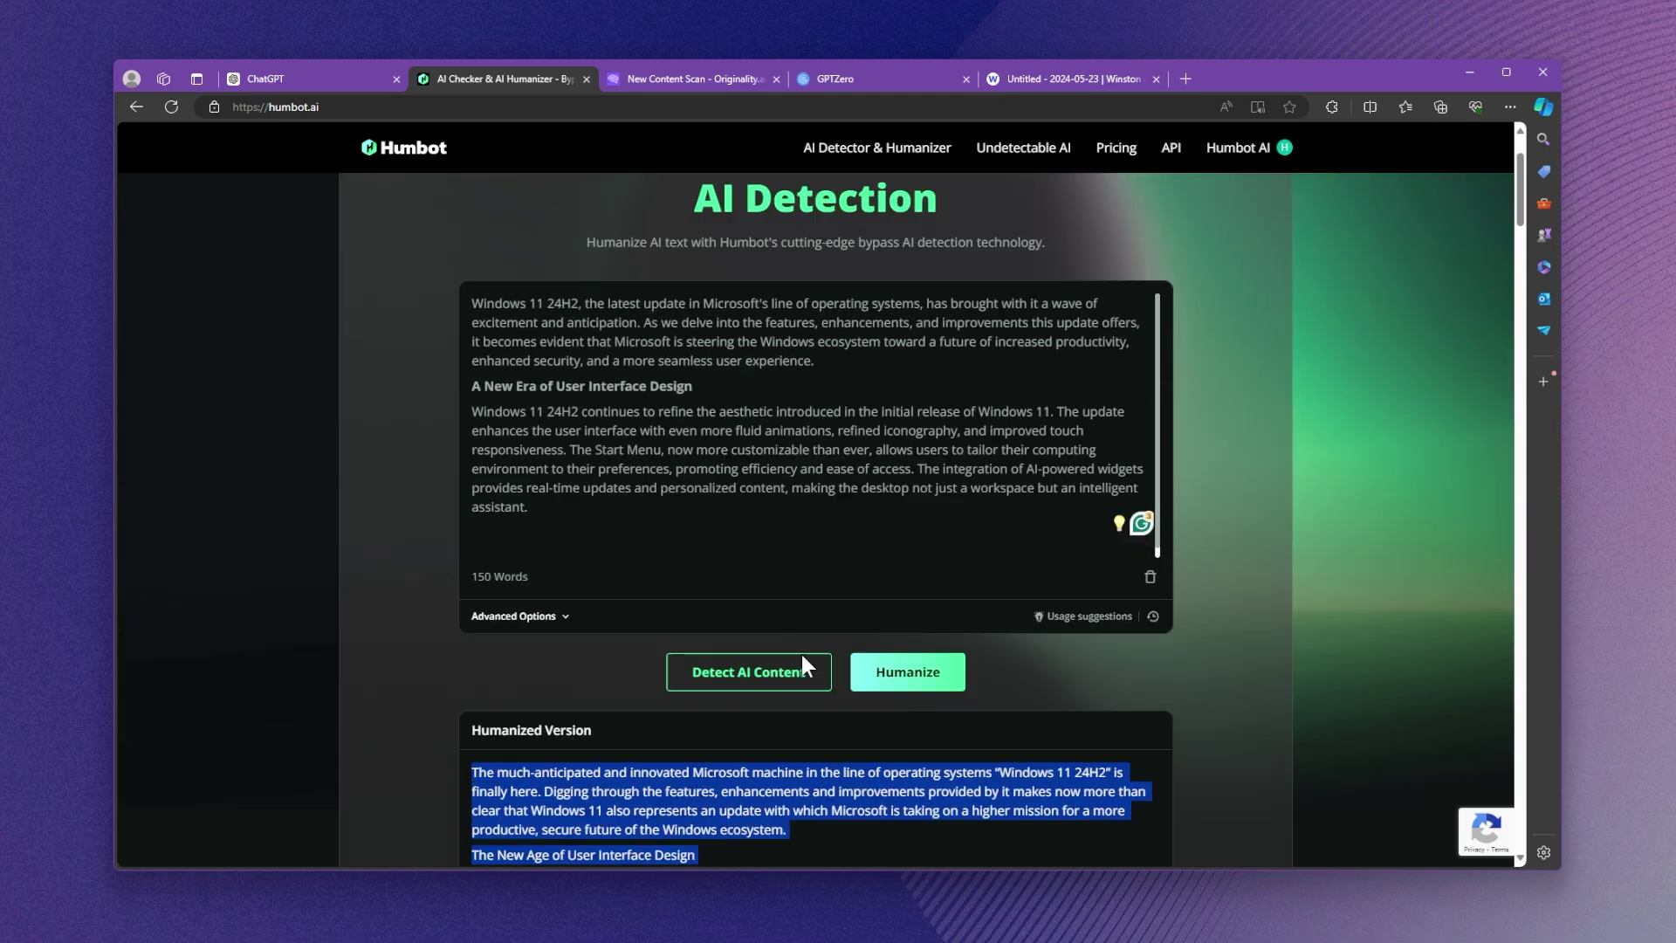
{"action": "scroll", "coordinate": [786, 654], "scroll_direction": "up", "scroll_amount": 1}
{"action": "scroll", "coordinate": [734, 551], "scroll_direction": "down", "scroll_amount": 1}
{"action": "scroll", "coordinate": [690, 724], "scroll_direction": "down", "scroll_amount": 1}
{"action": "scroll", "coordinate": [690, 723], "scroll_direction": "down", "scroll_amount": 2}
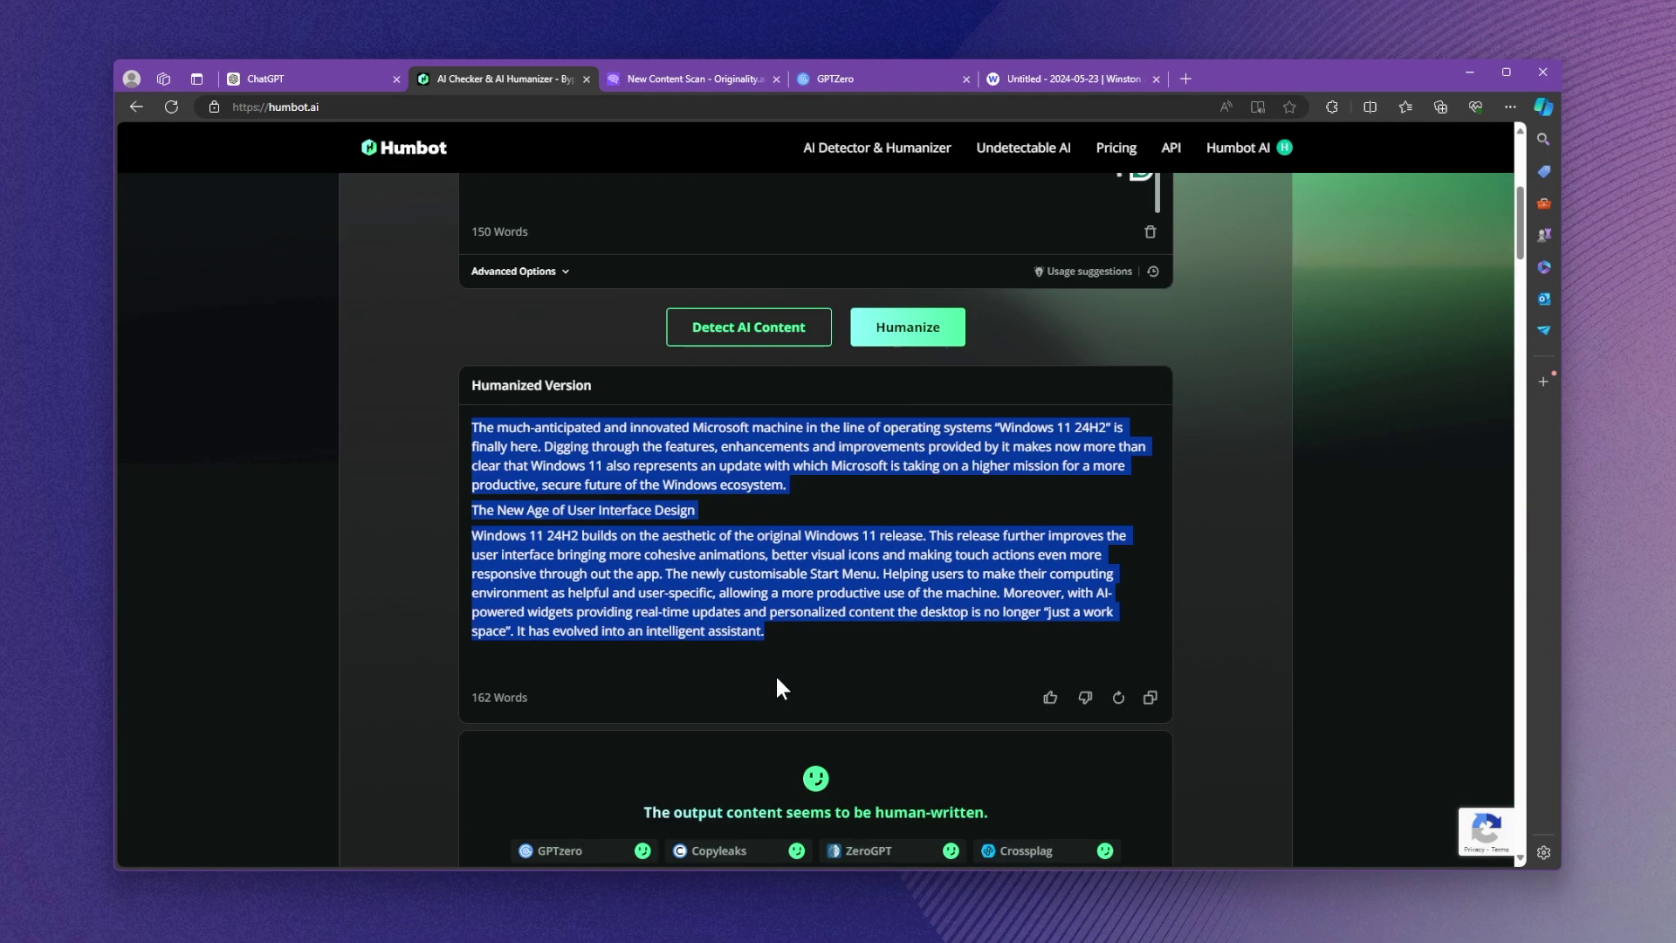
{"action": "scroll", "coordinate": [775, 674], "scroll_direction": "down", "scroll_amount": 2}
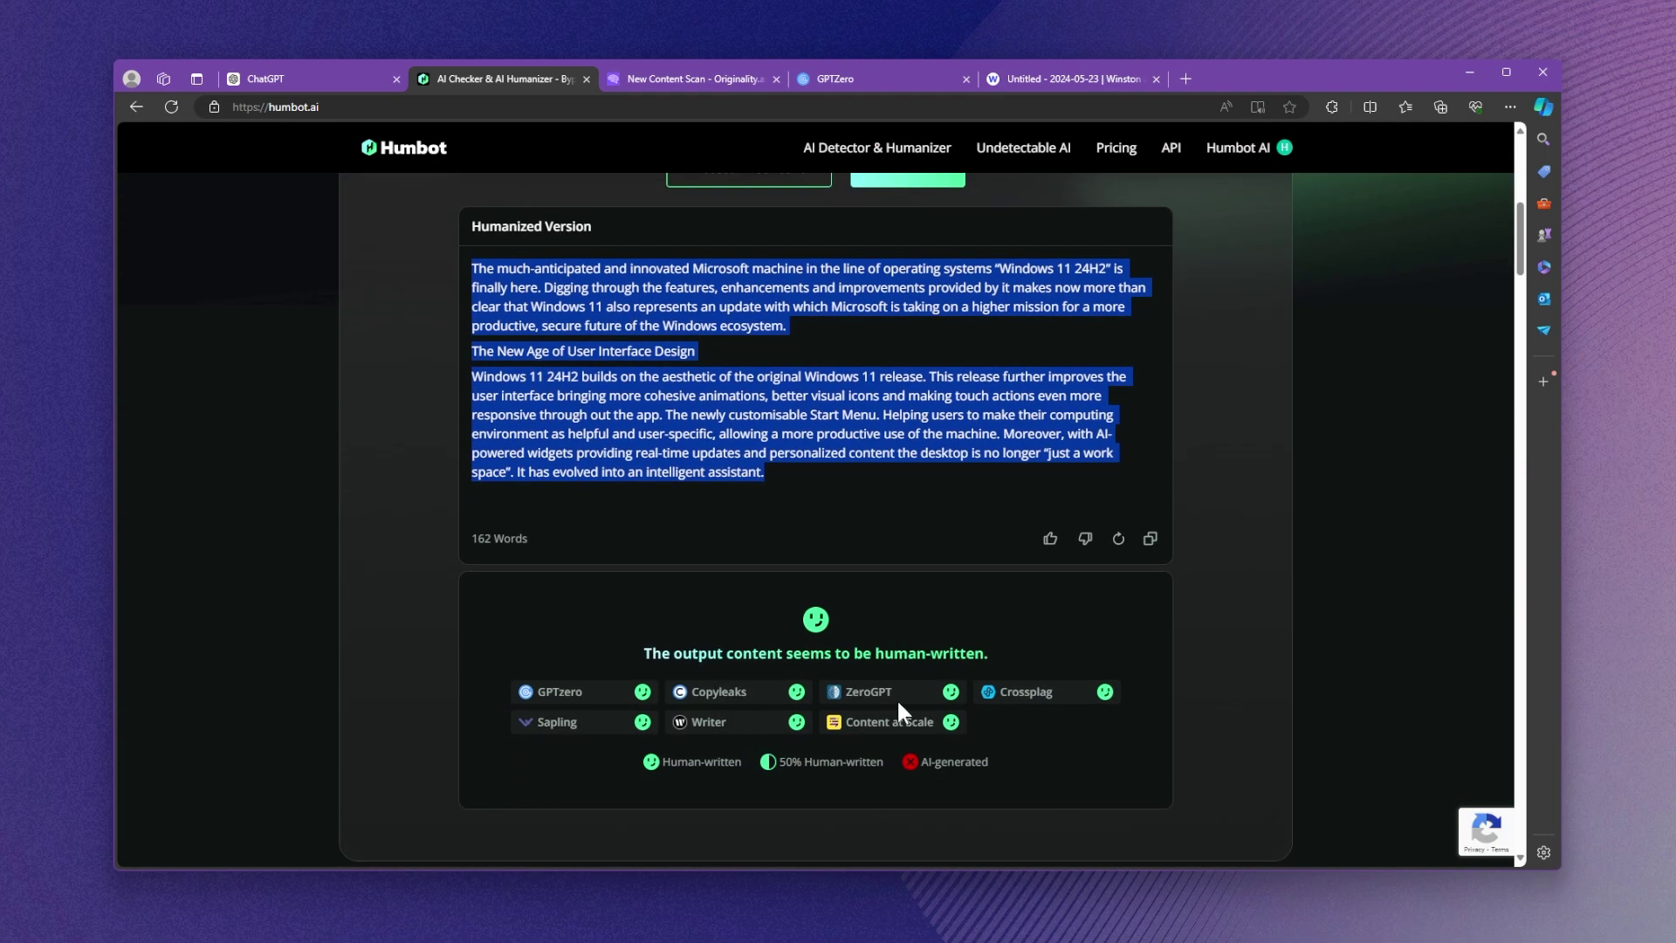
{"action": "scroll", "coordinate": [892, 685], "scroll_direction": "up", "scroll_amount": 5}
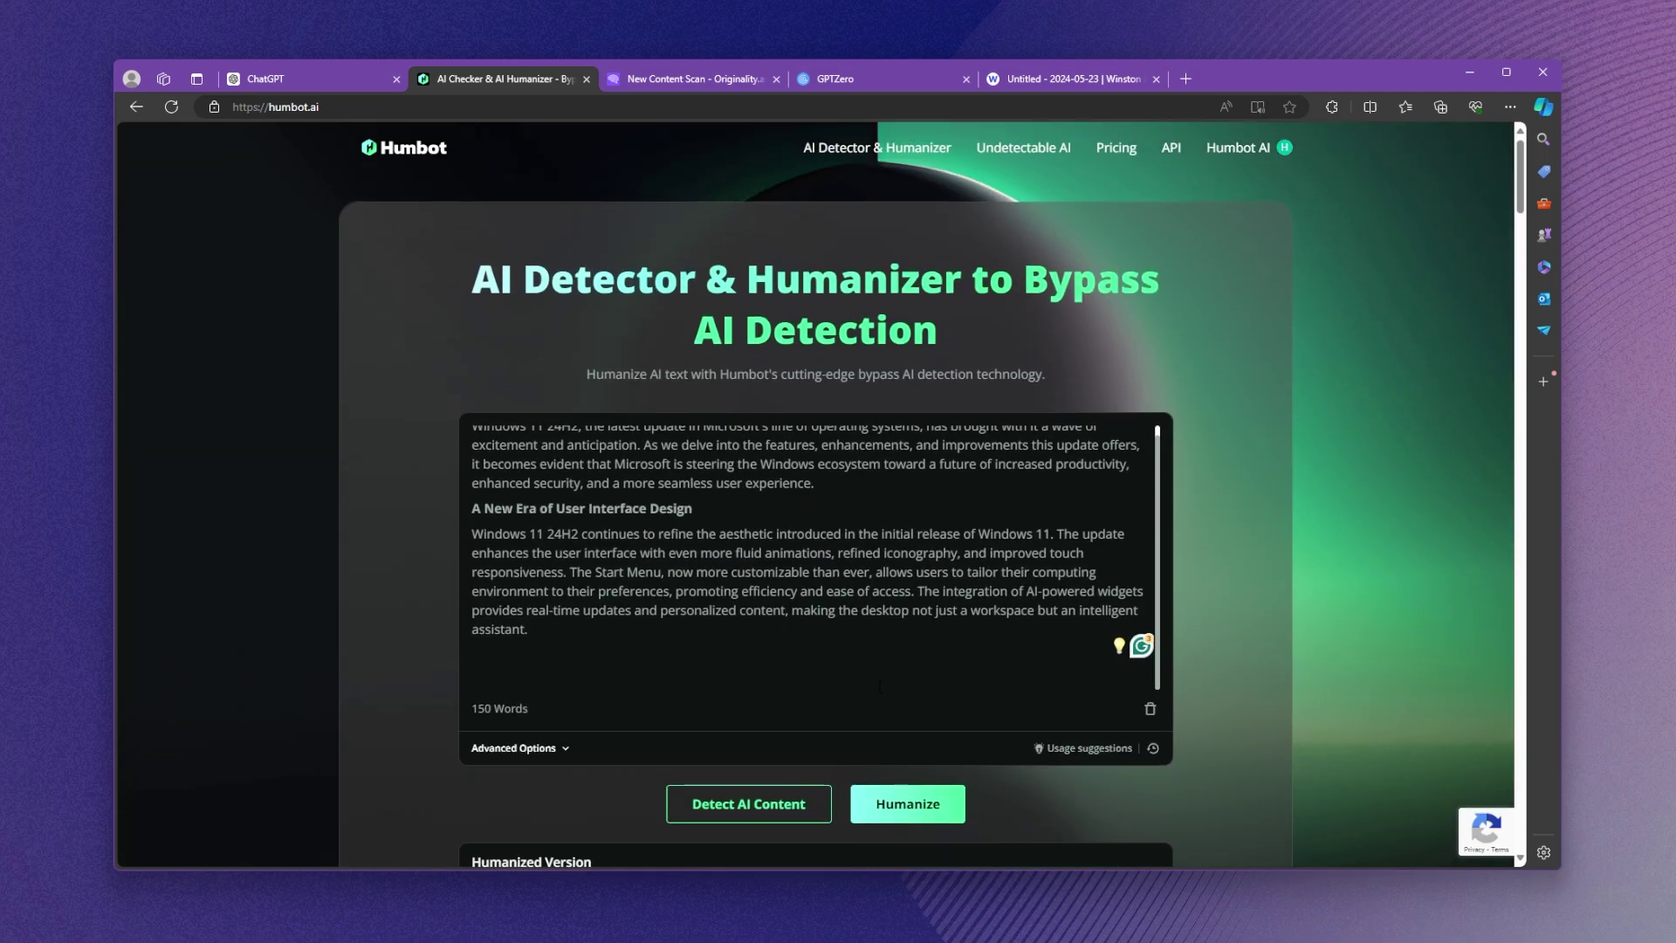
{"action": "left_click", "coordinate": [538, 748]}
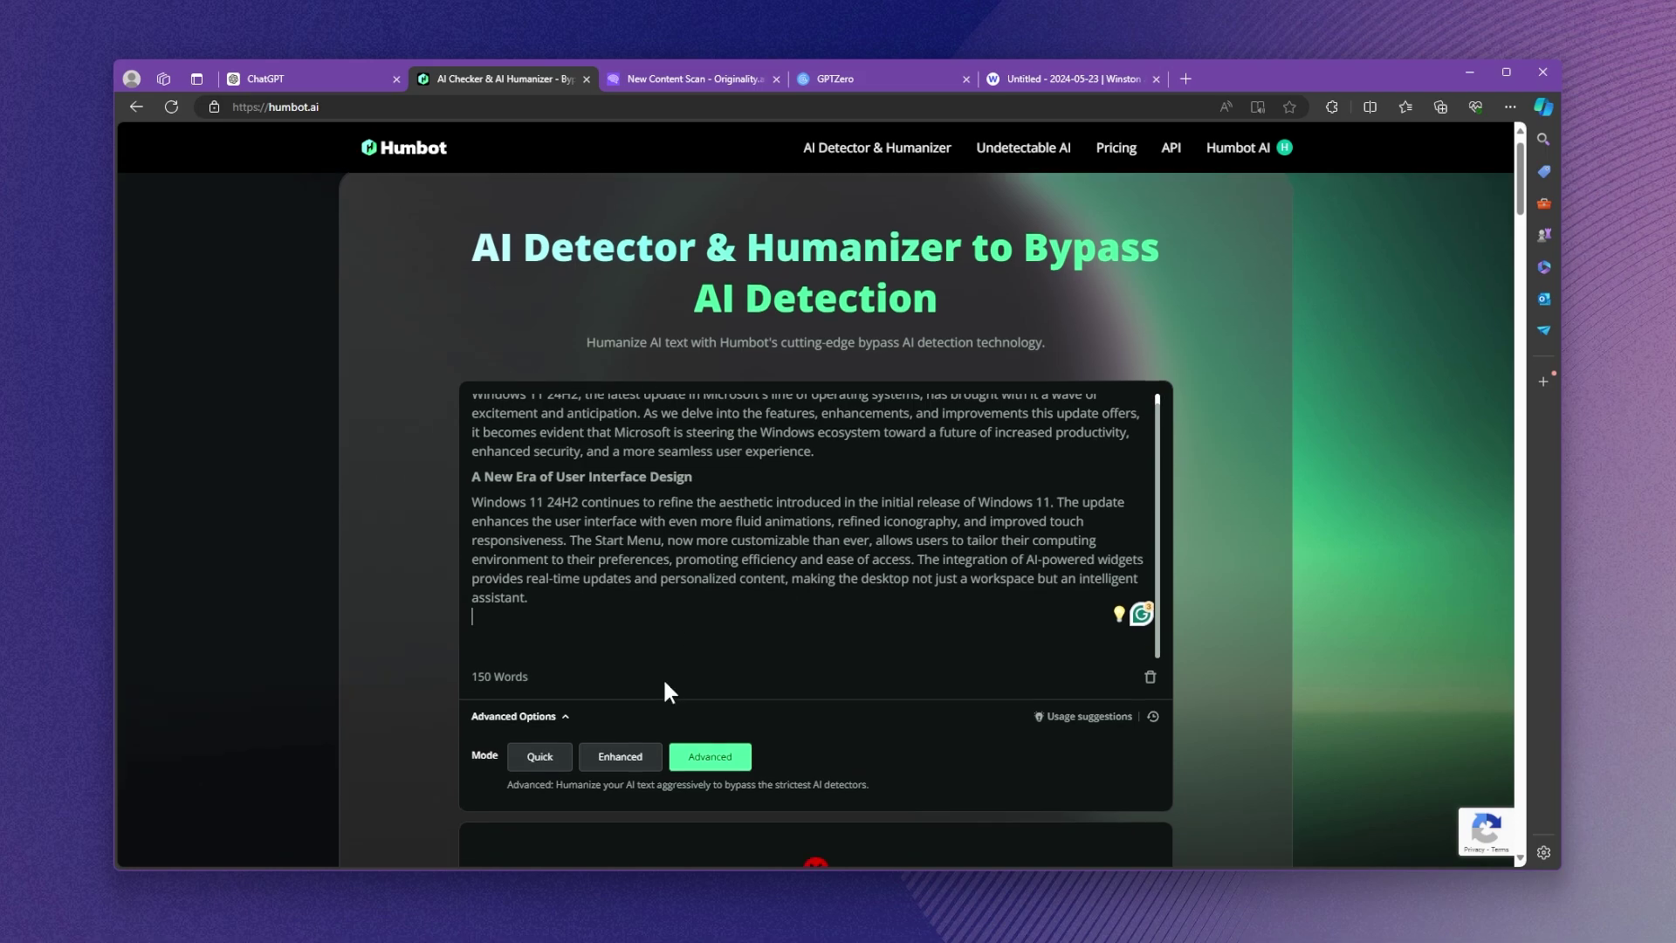
{"action": "scroll", "coordinate": [662, 676], "scroll_direction": "down", "scroll_amount": 3}
Detect AI content on the original 150-word excerpt and highlight its very likely AI-generated verdict.
{"action": "left_click", "coordinate": [756, 805]}
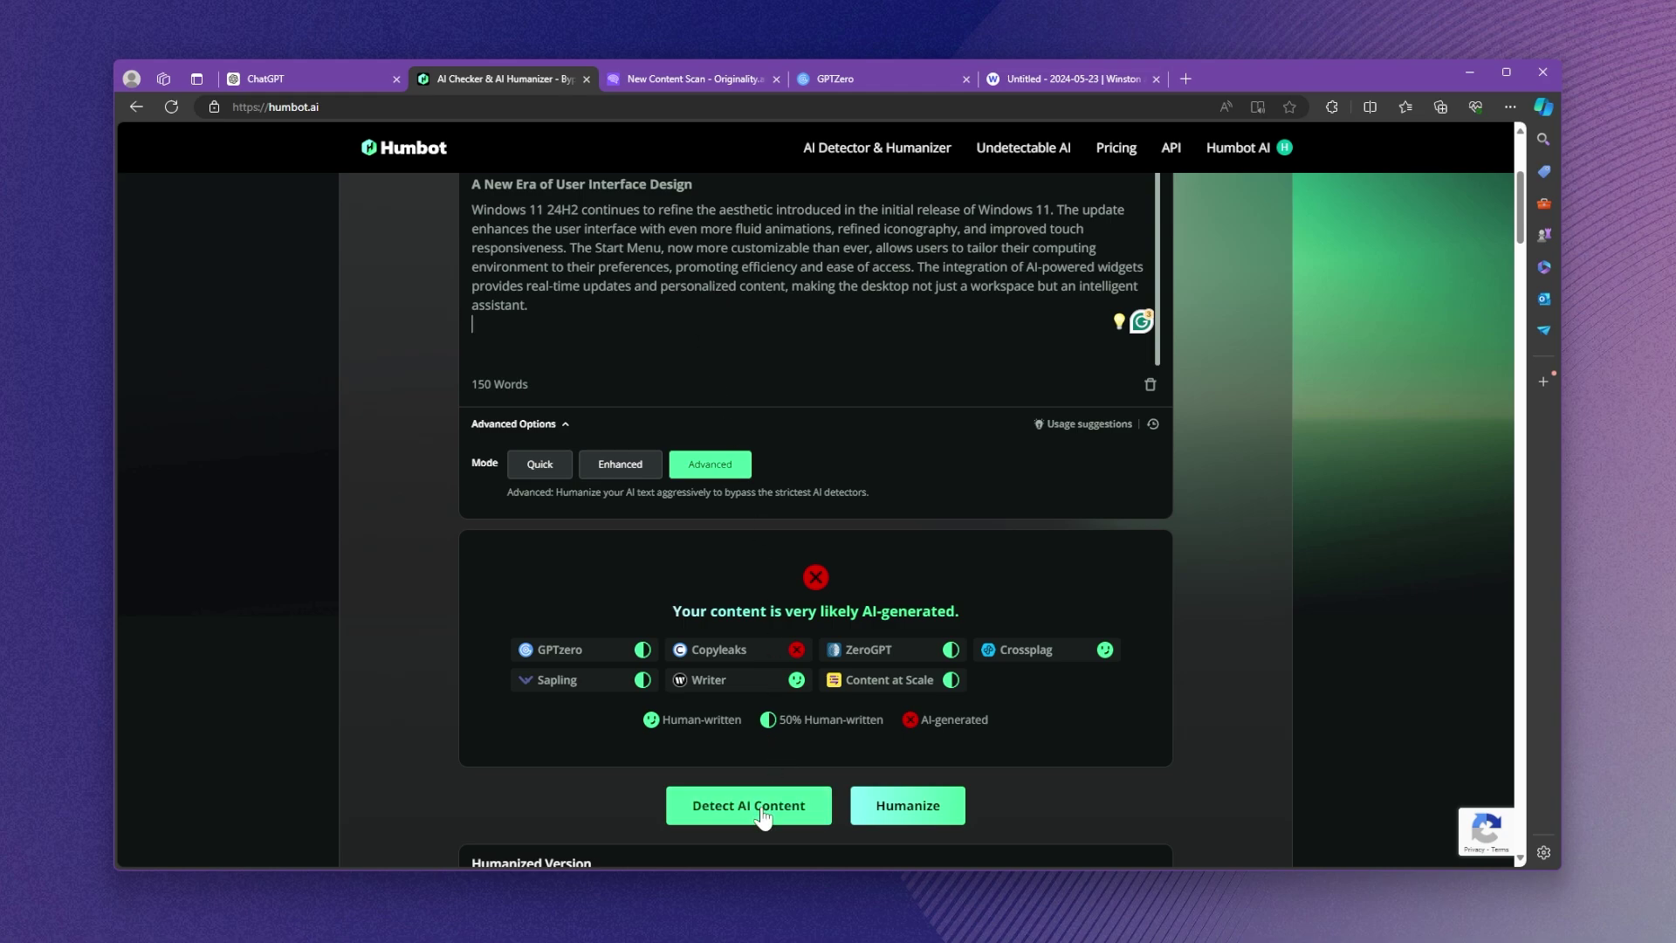
{"action": "scroll", "coordinate": [836, 534], "scroll_direction": "down", "scroll_amount": 2}
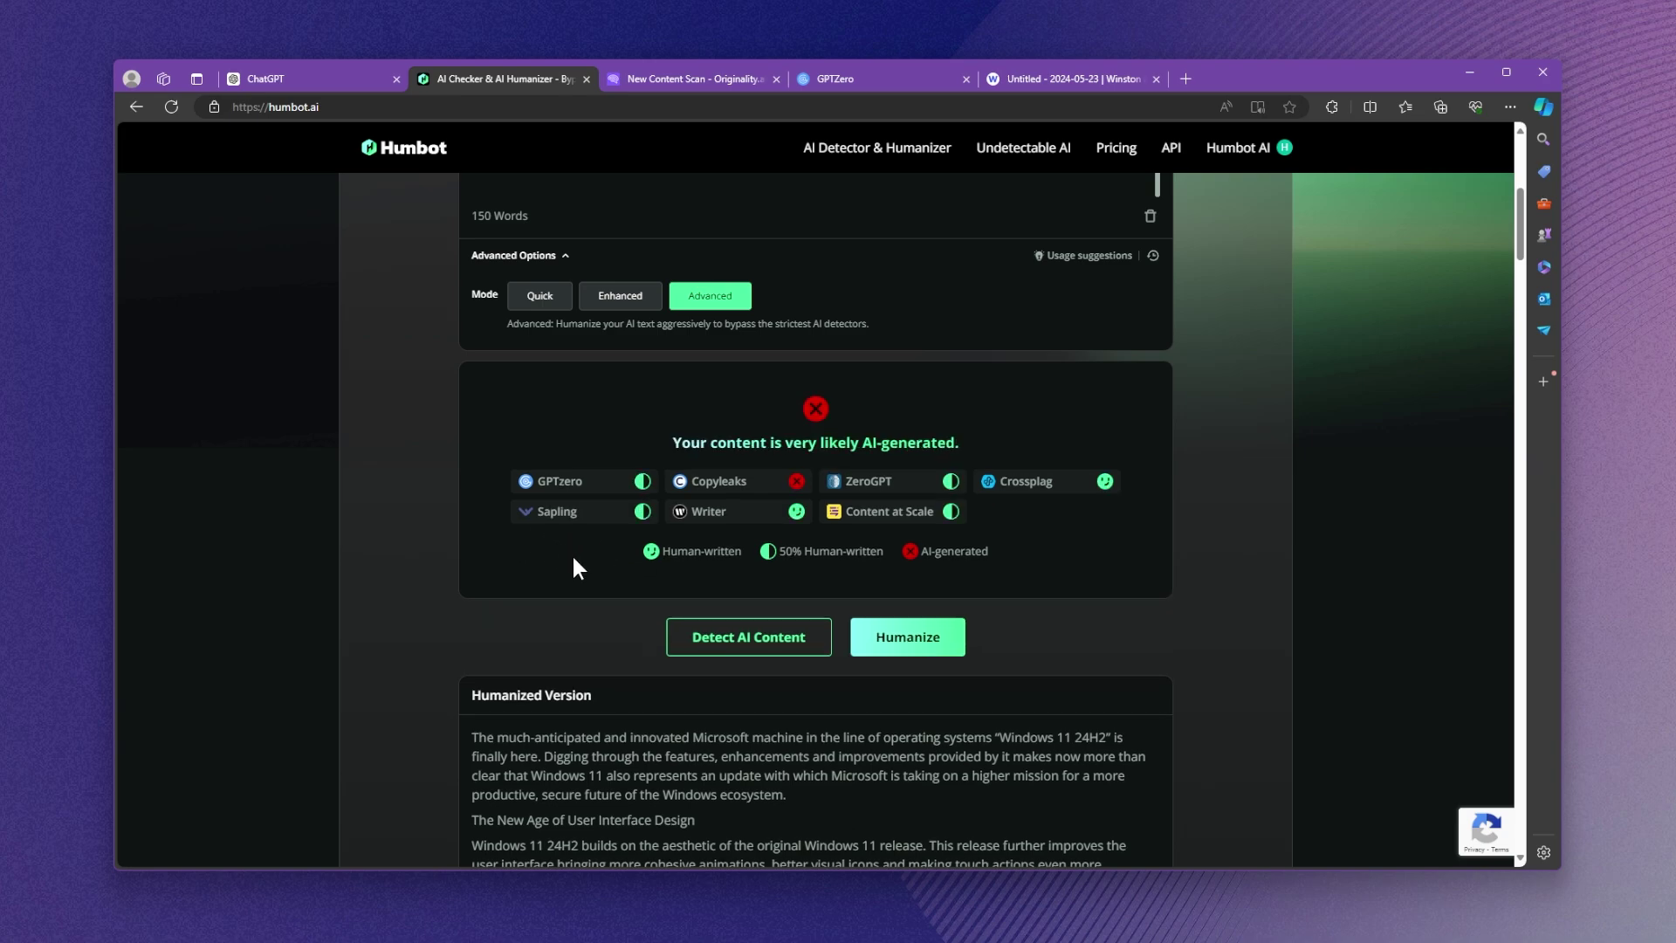
{"action": "left_click_drag", "start_coordinate": [662, 441], "coordinate": [1067, 461]}
{"action": "scroll", "coordinate": [1066, 462], "scroll_direction": "up", "scroll_amount": 3}
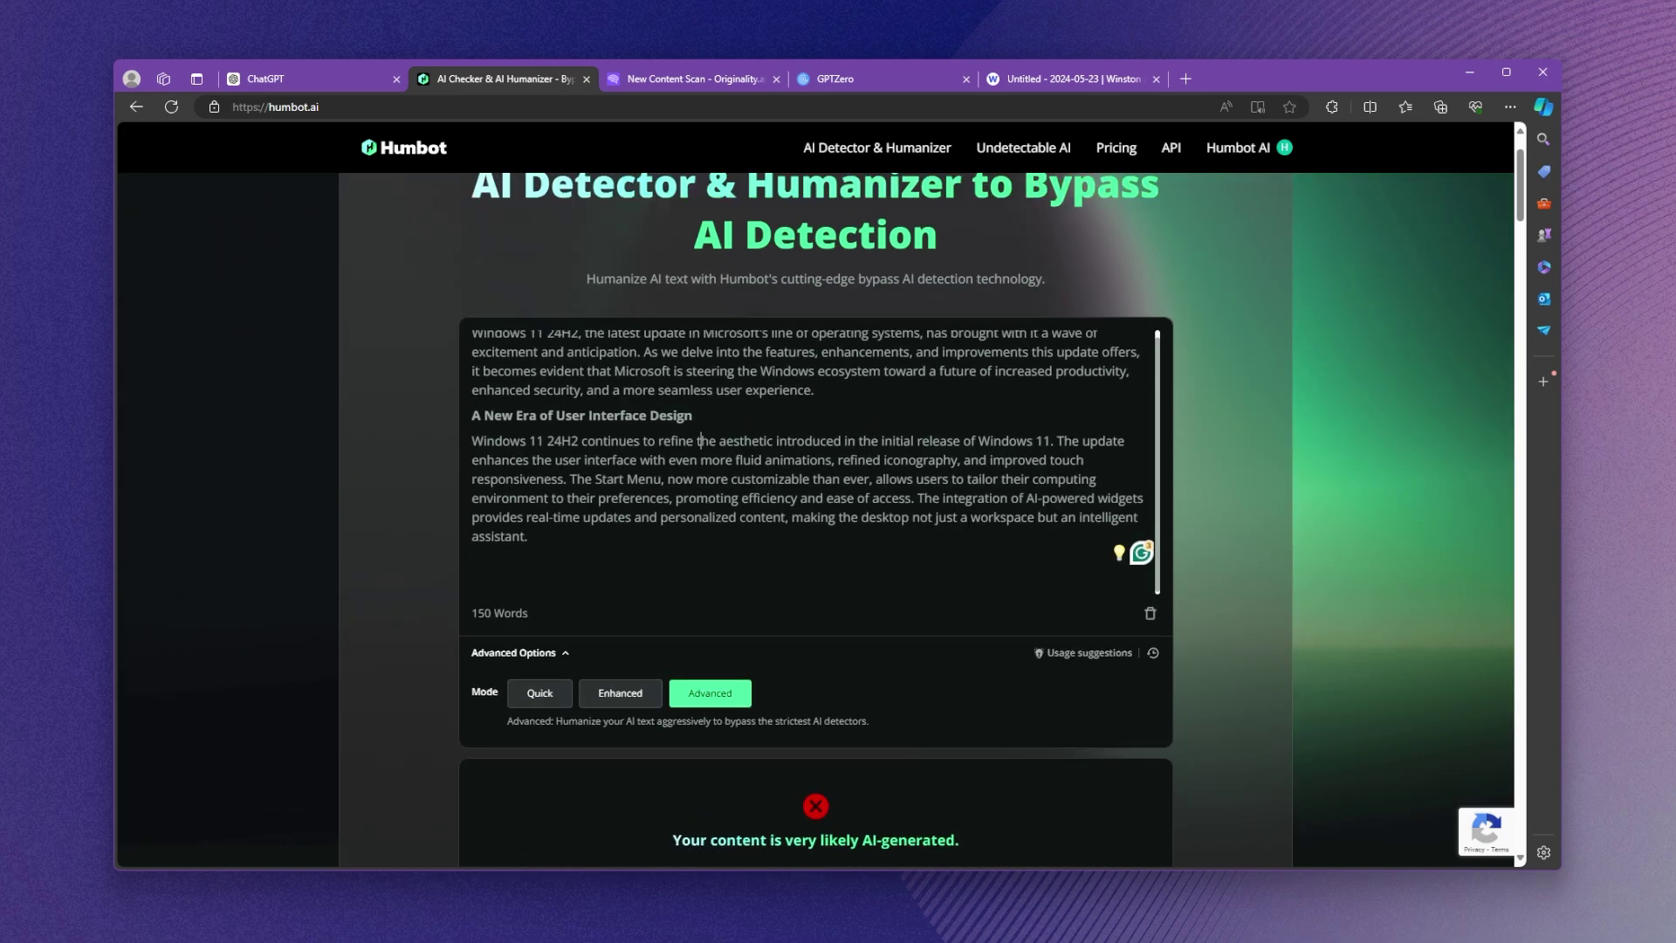
{"action": "left_click_drag", "start_coordinate": [600, 541], "coordinate": [465, 333]}
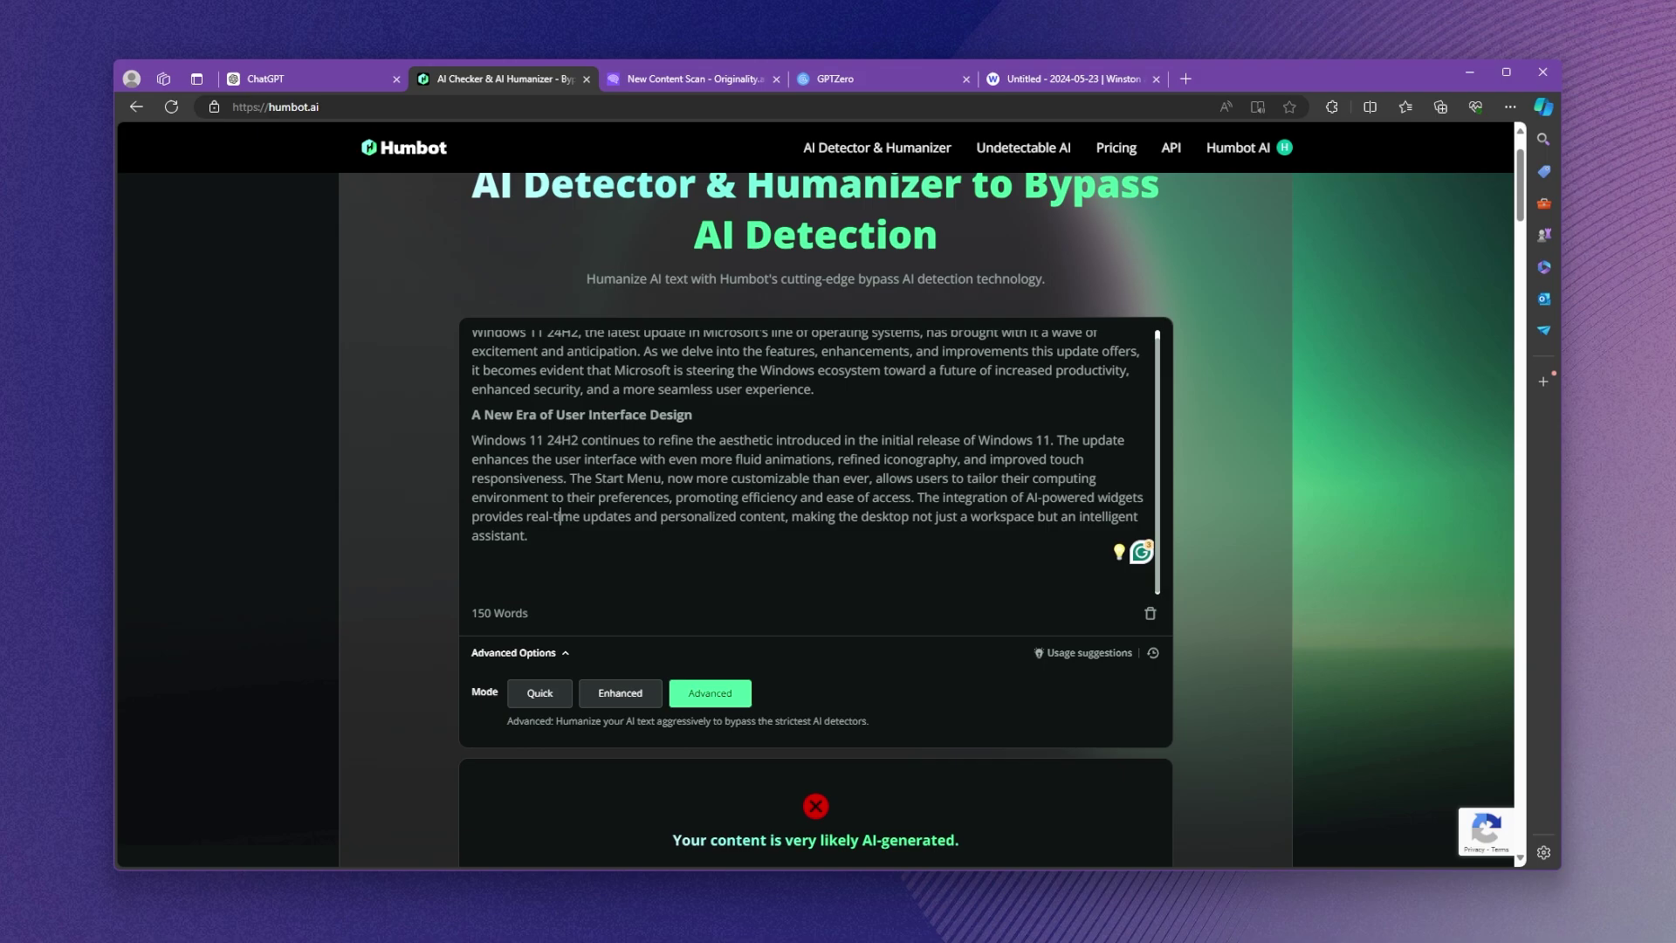
{"action": "scroll", "coordinate": [758, 580], "scroll_direction": "down", "scroll_amount": 3}
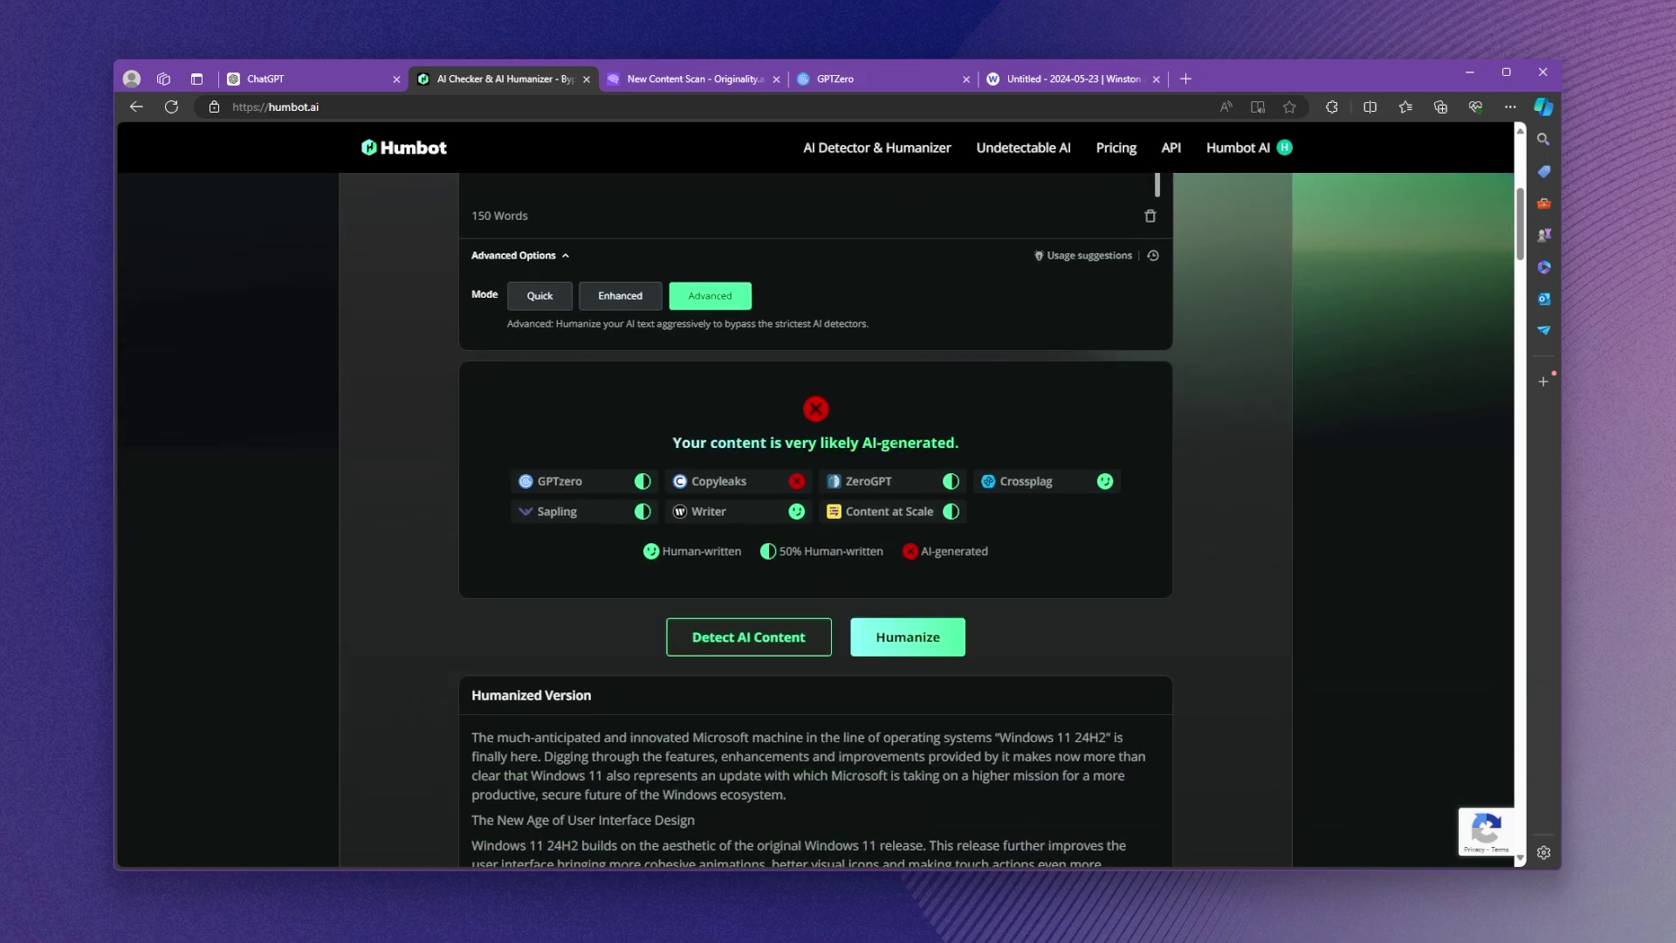
{"action": "left_click_drag", "start_coordinate": [802, 442], "coordinate": [985, 454]}
{"action": "left_click", "coordinate": [986, 449]}
{"action": "scroll", "coordinate": [805, 387], "scroll_direction": "up", "scroll_amount": 4}
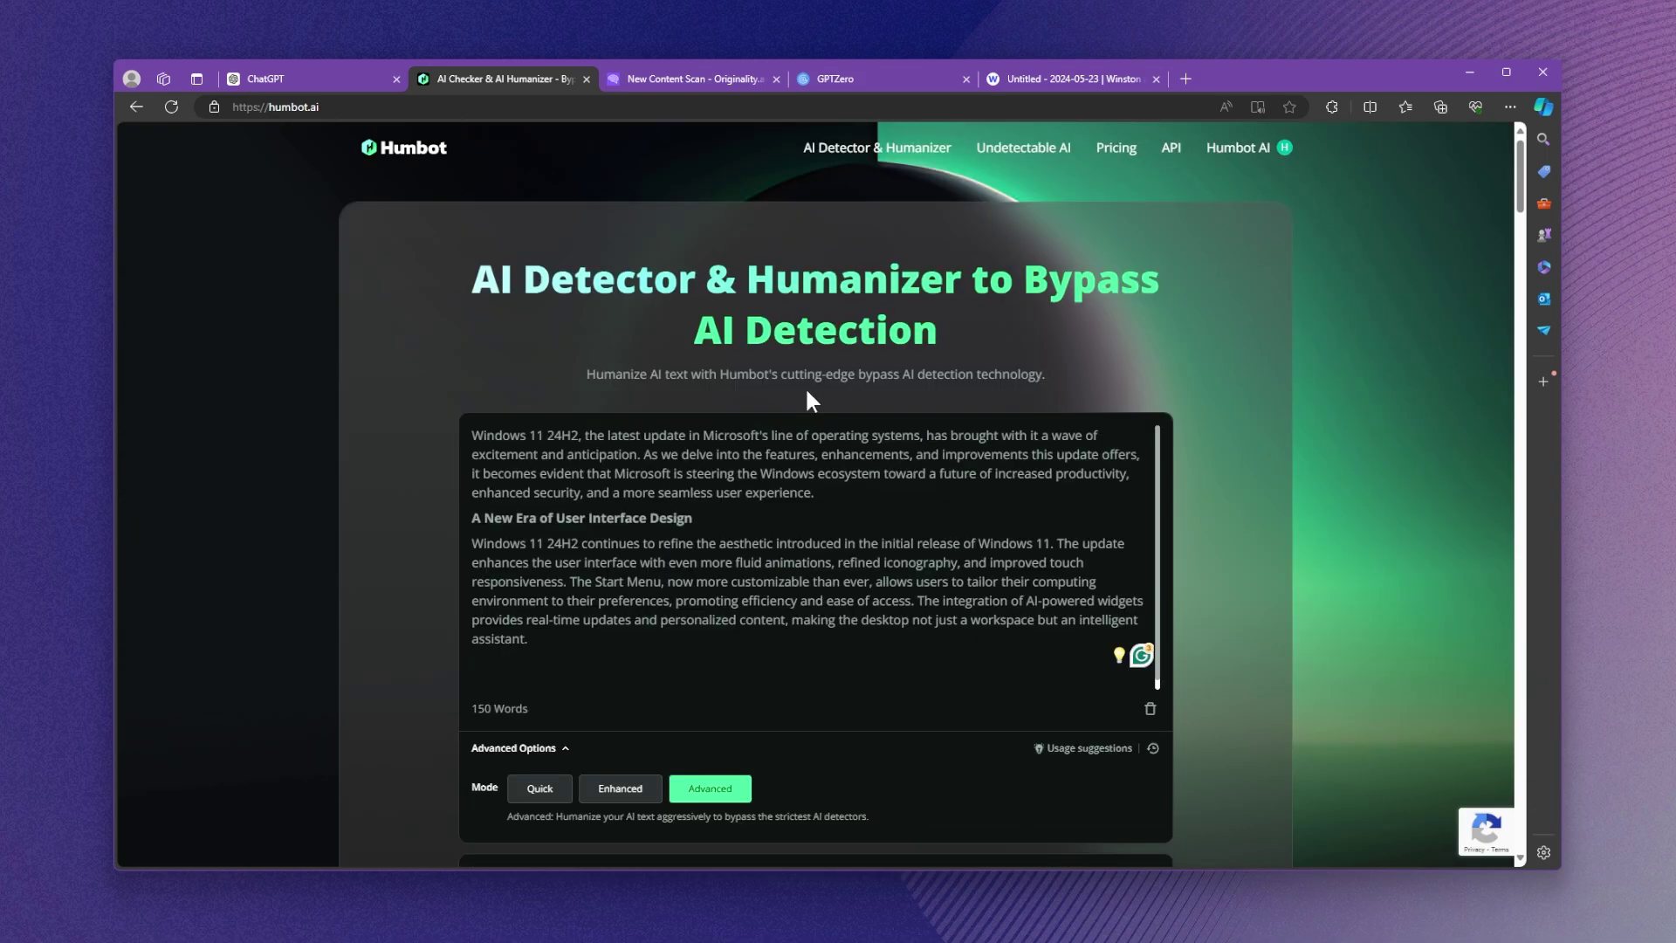